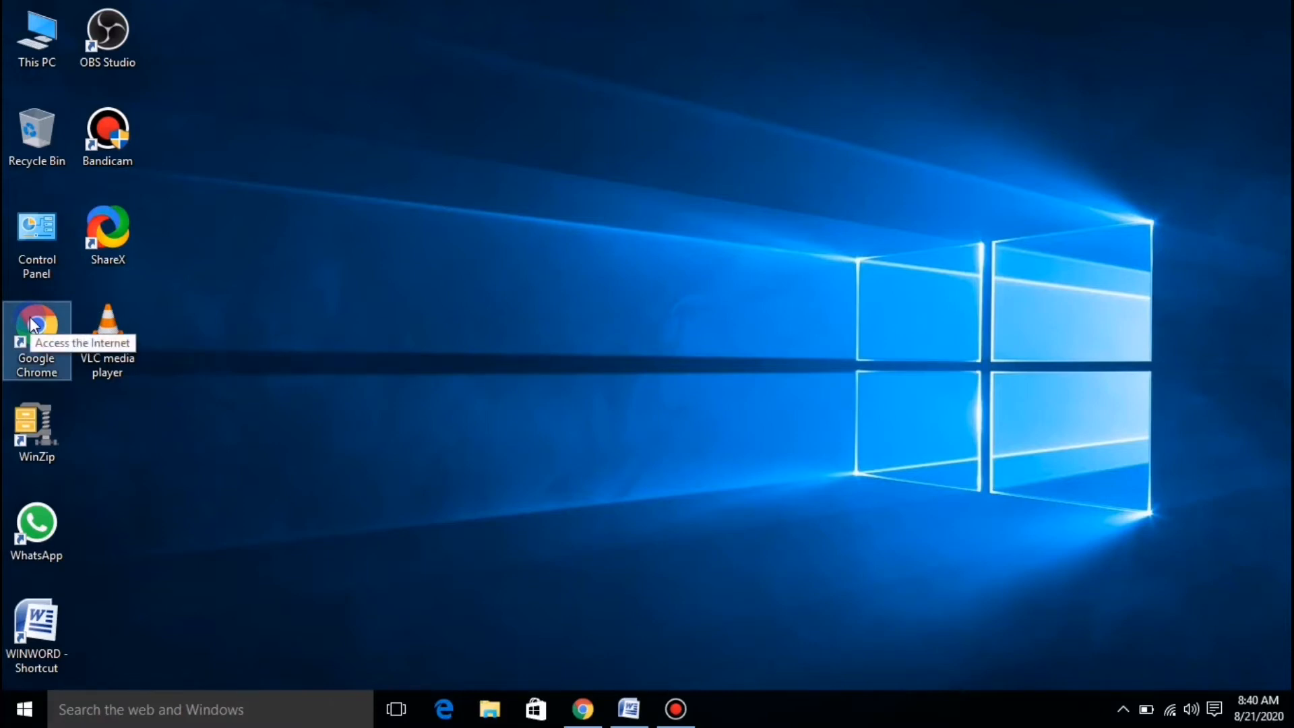
Launch Google Chrome from the desktop icon and maximize its window.
{"action": "double_click", "coordinate": [32, 324]}
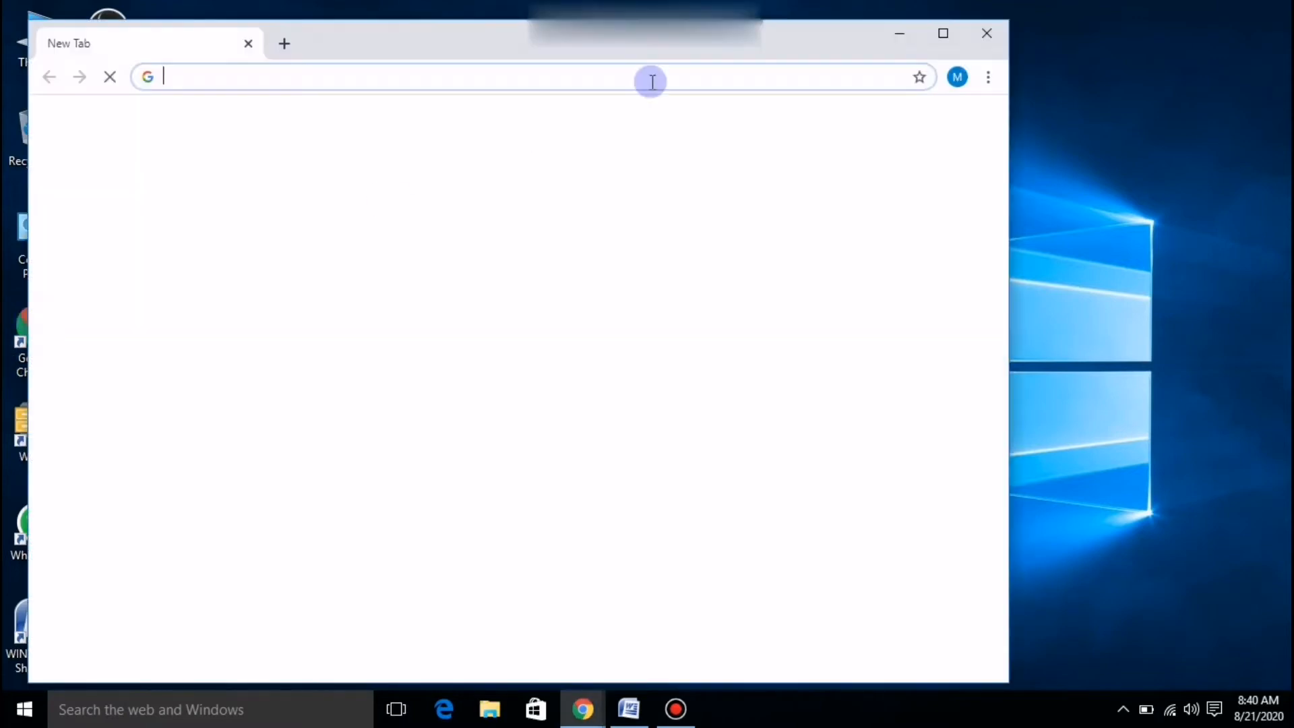
{"action": "left_click", "coordinate": [947, 37]}
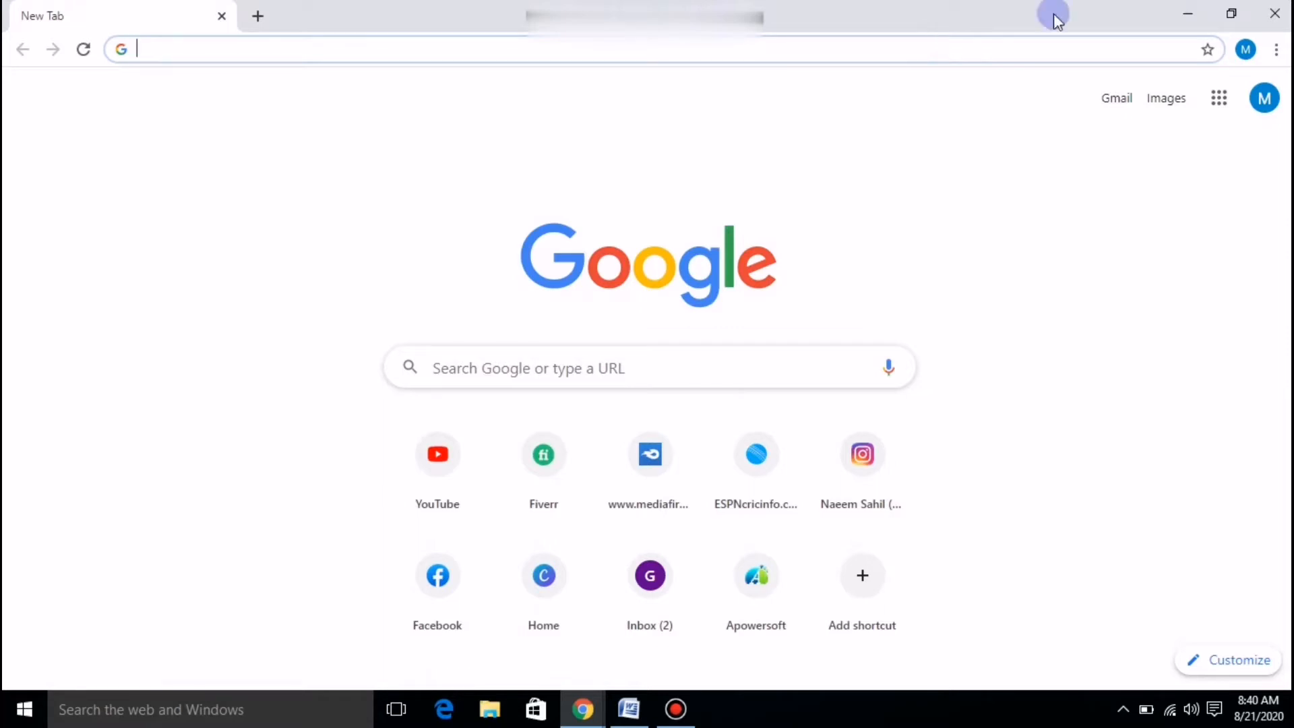
Open YouTube from the New Tab shortcut and go to Your channel via the avatar menu.
{"action": "left_click", "coordinate": [429, 467]}
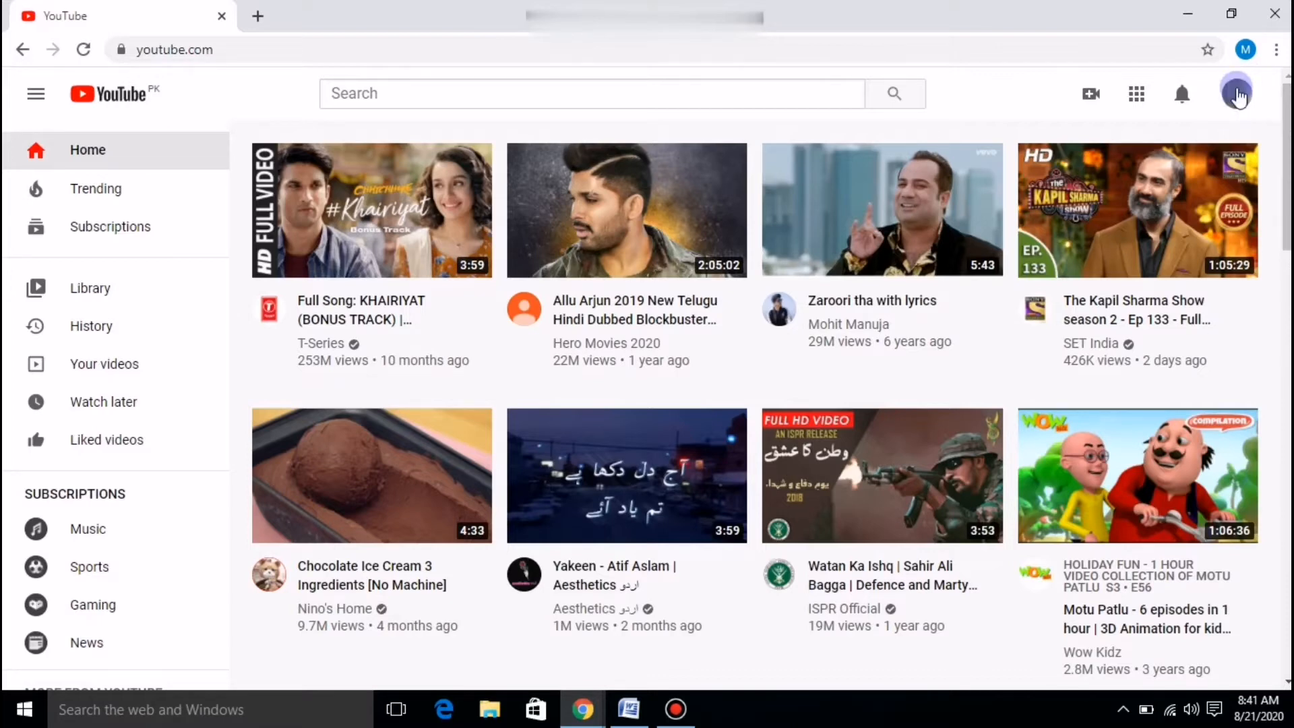
{"action": "left_click", "coordinate": [1238, 97]}
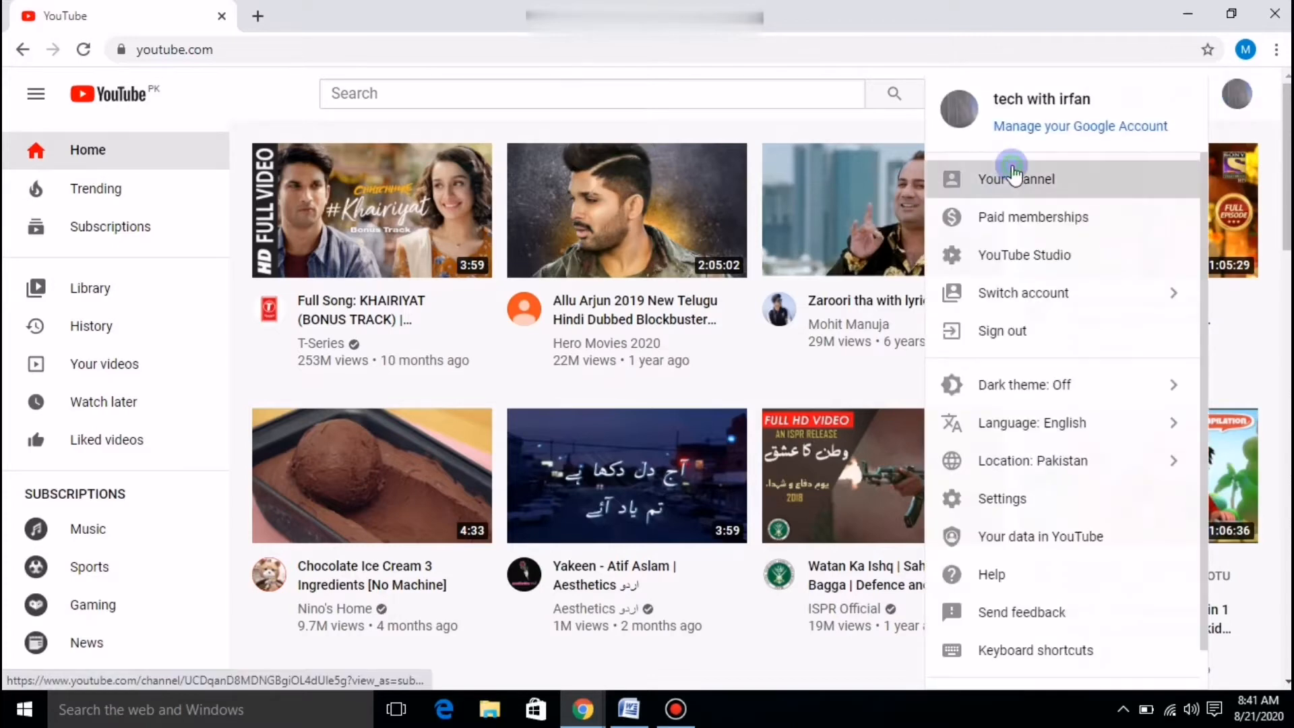
{"action": "left_click", "coordinate": [986, 178]}
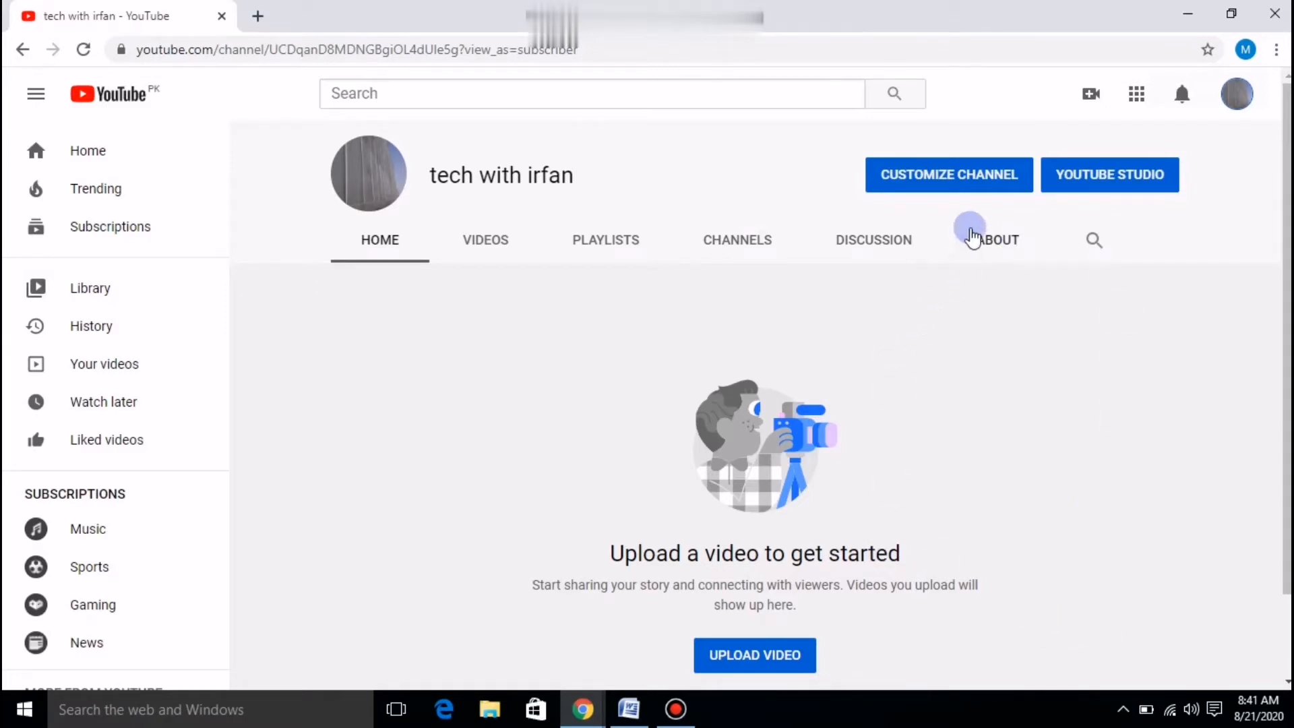
Choose Customize Channel and switch to the About tab with description, location and links.
{"action": "left_click", "coordinate": [968, 182]}
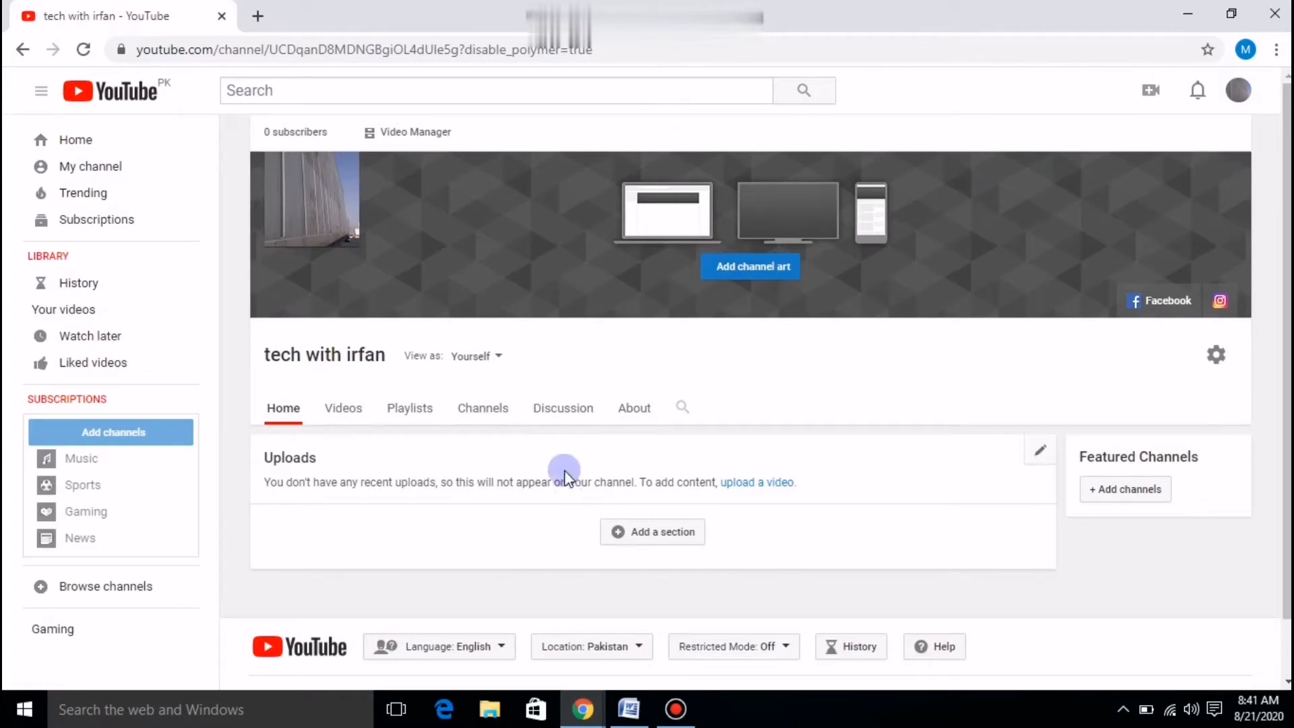
{"action": "scroll", "coordinate": [519, 423], "scroll_direction": "down", "scroll_amount": 1}
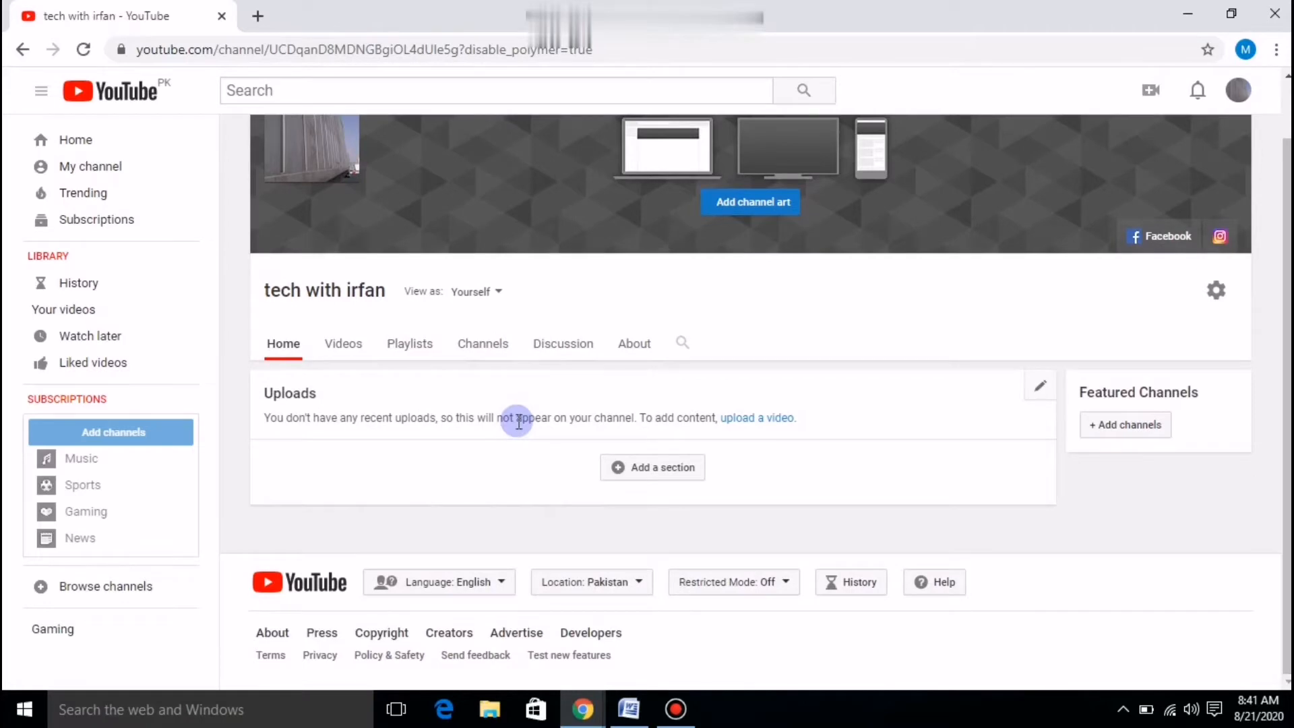
{"action": "scroll", "coordinate": [518, 422], "scroll_direction": "up", "scroll_amount": 1}
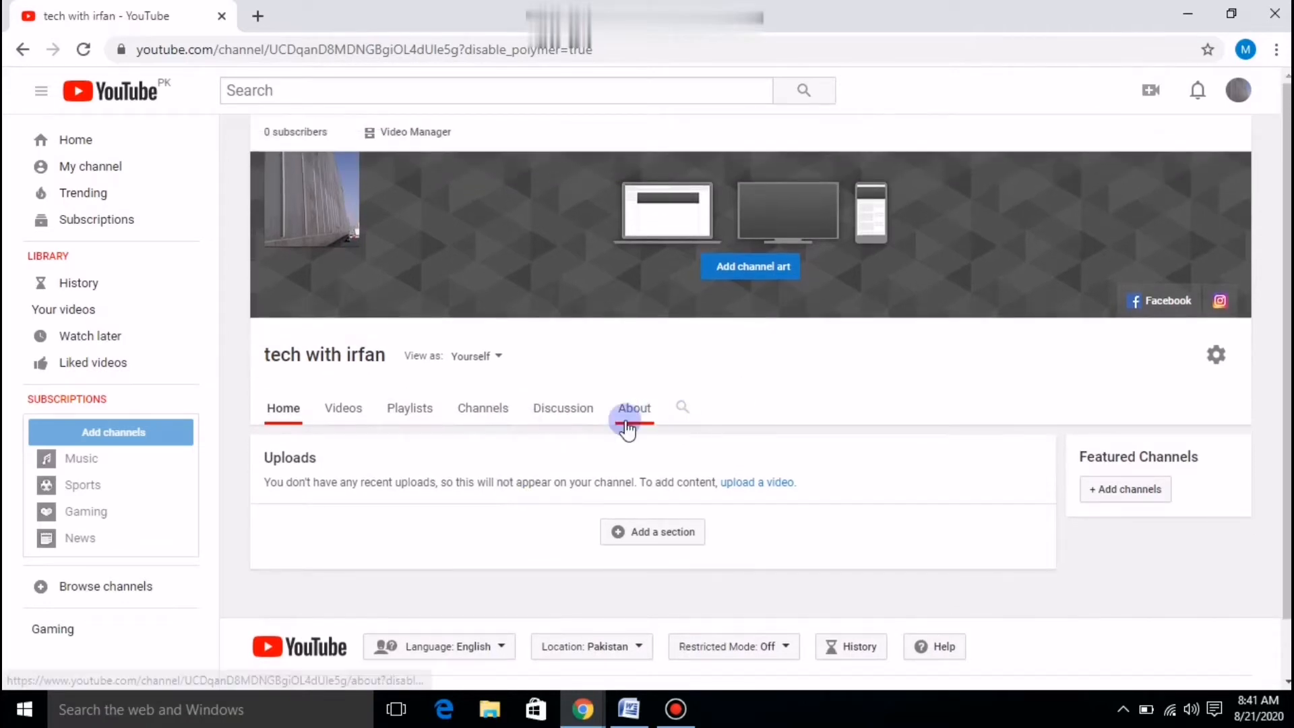
{"action": "left_click", "coordinate": [627, 427]}
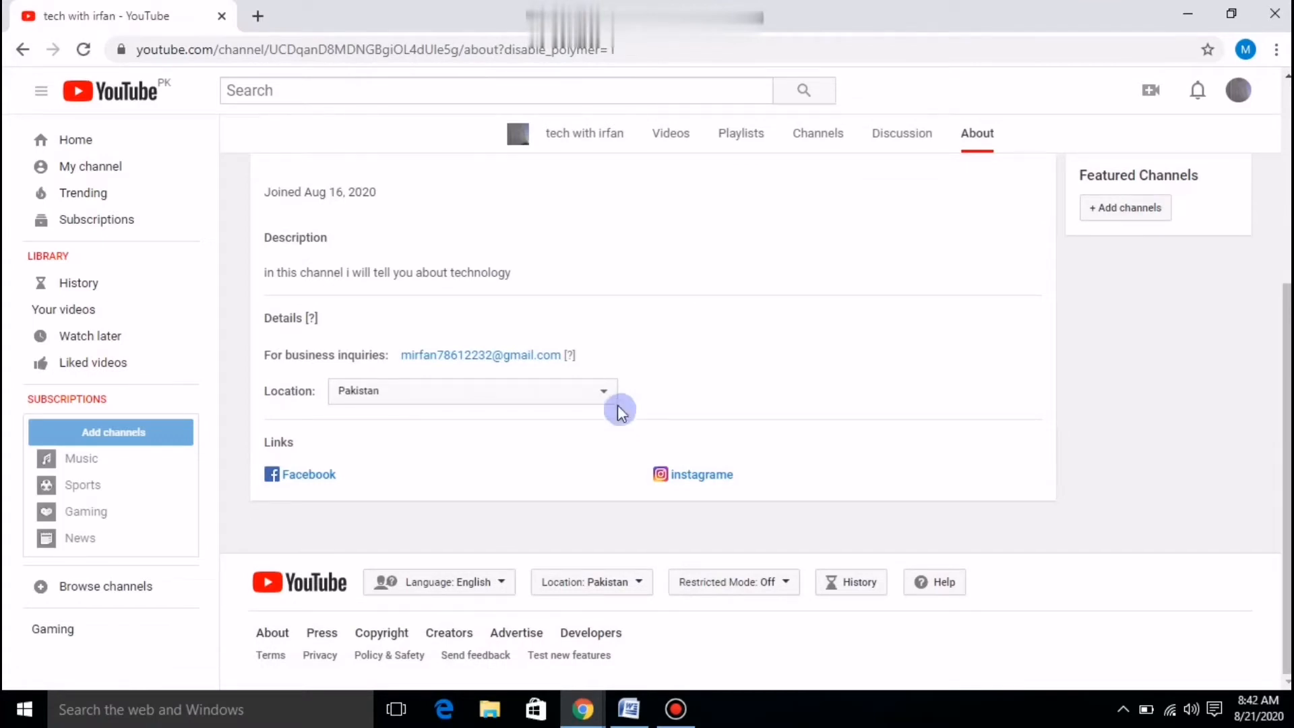
{"action": "mouse_move", "coordinate": [815, 309]}
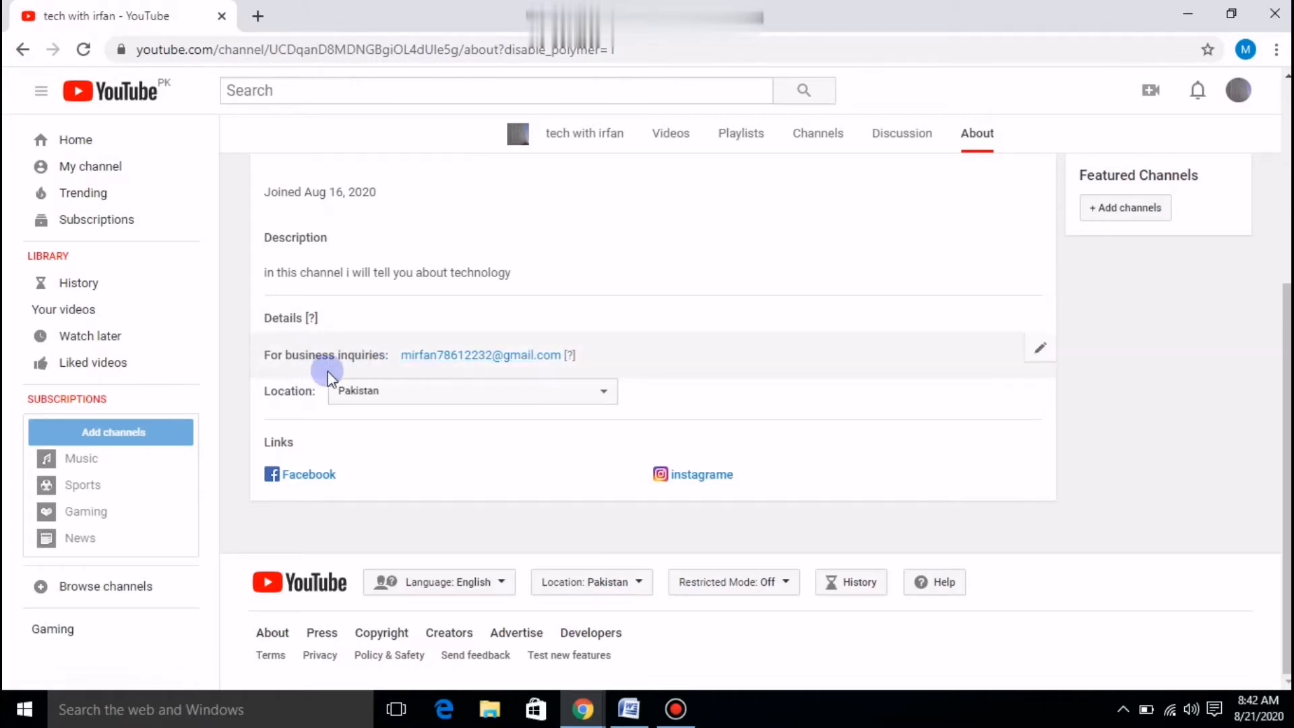
Keep Pakistan as the location and add a new custom link titled 'Twitter'.
{"action": "left_click", "coordinate": [602, 385]}
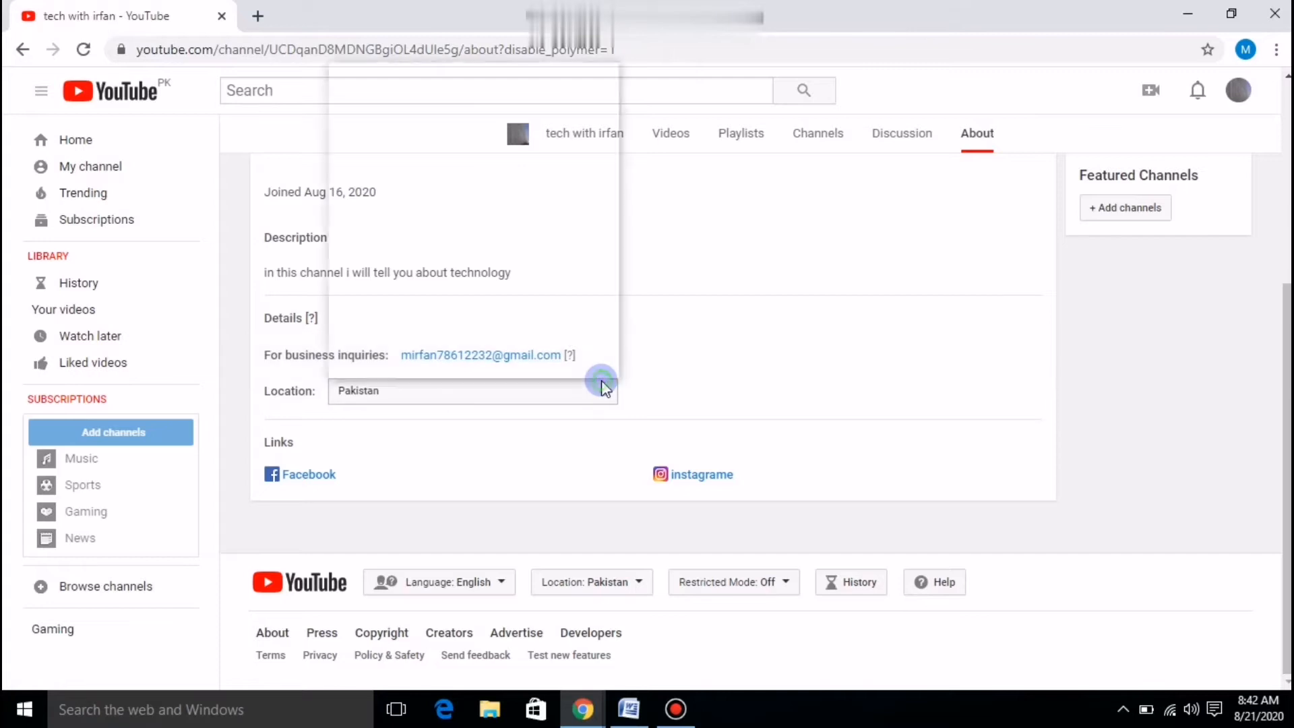
{"action": "left_click", "coordinate": [410, 370]}
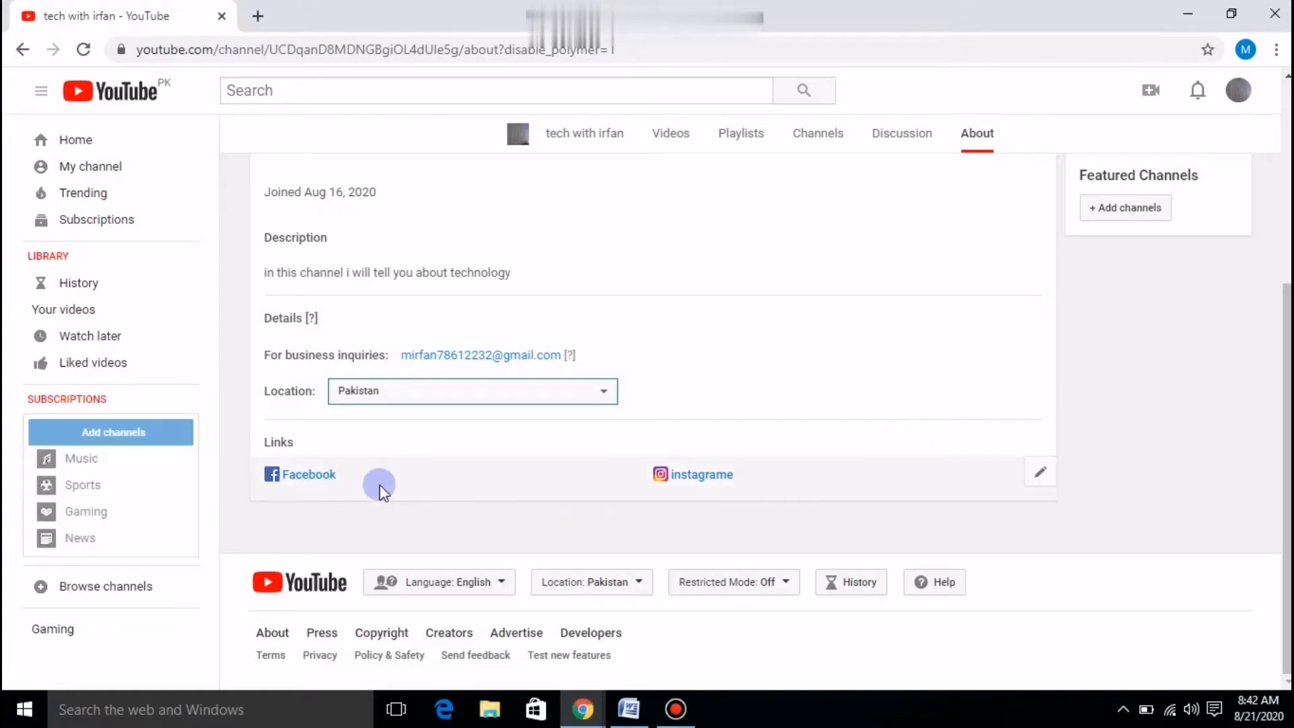
{"action": "left_click", "coordinate": [1042, 477]}
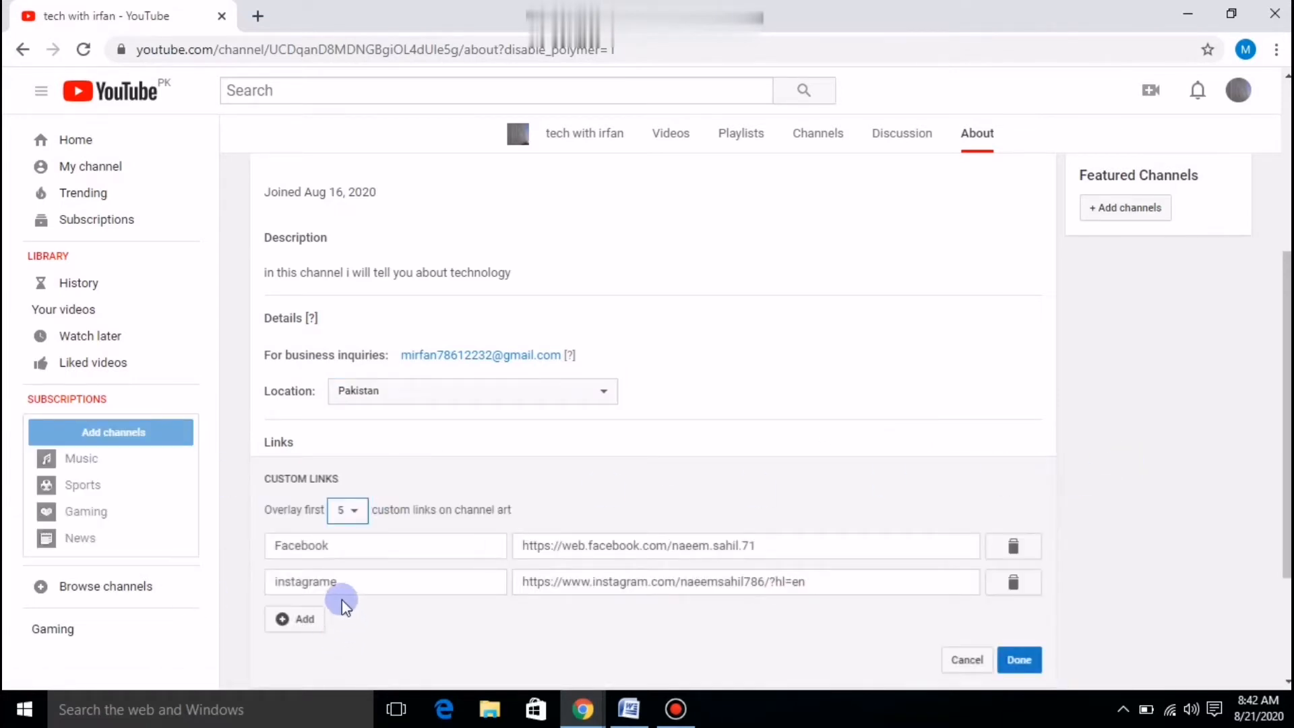
{"action": "left_click", "coordinate": [300, 633]}
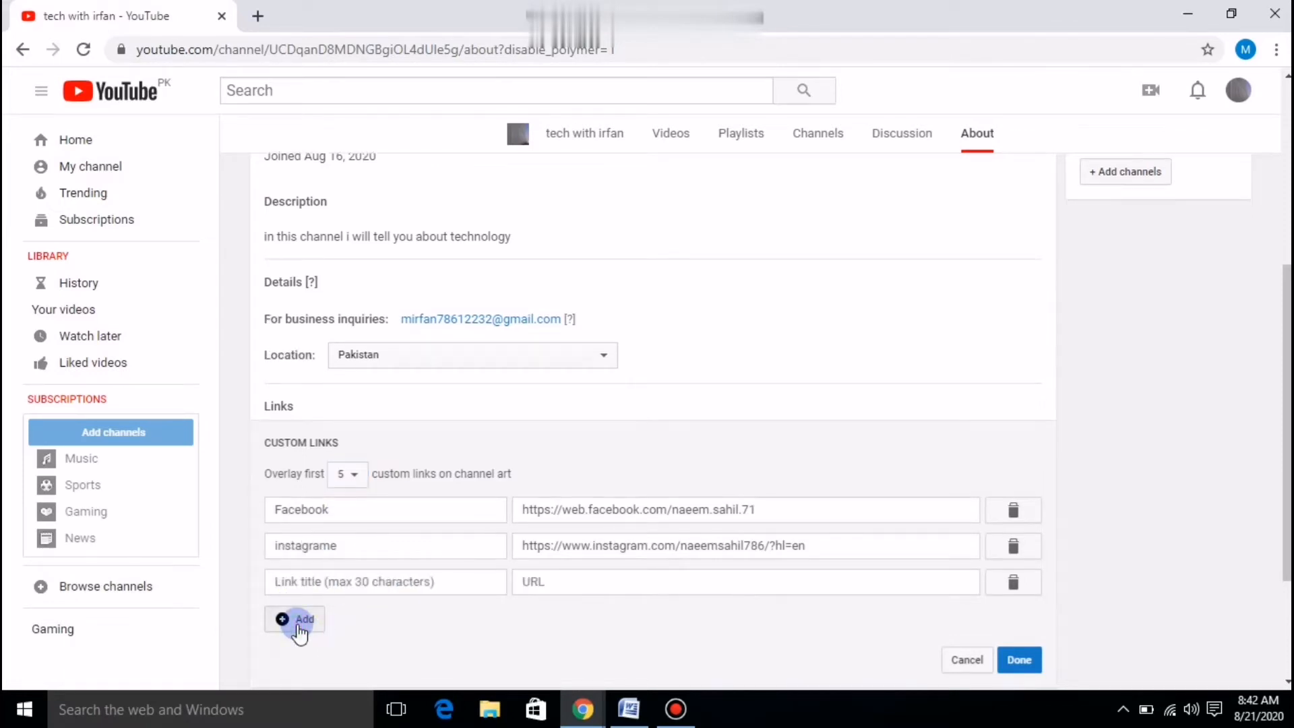
{"action": "left_click", "coordinate": [338, 581]}
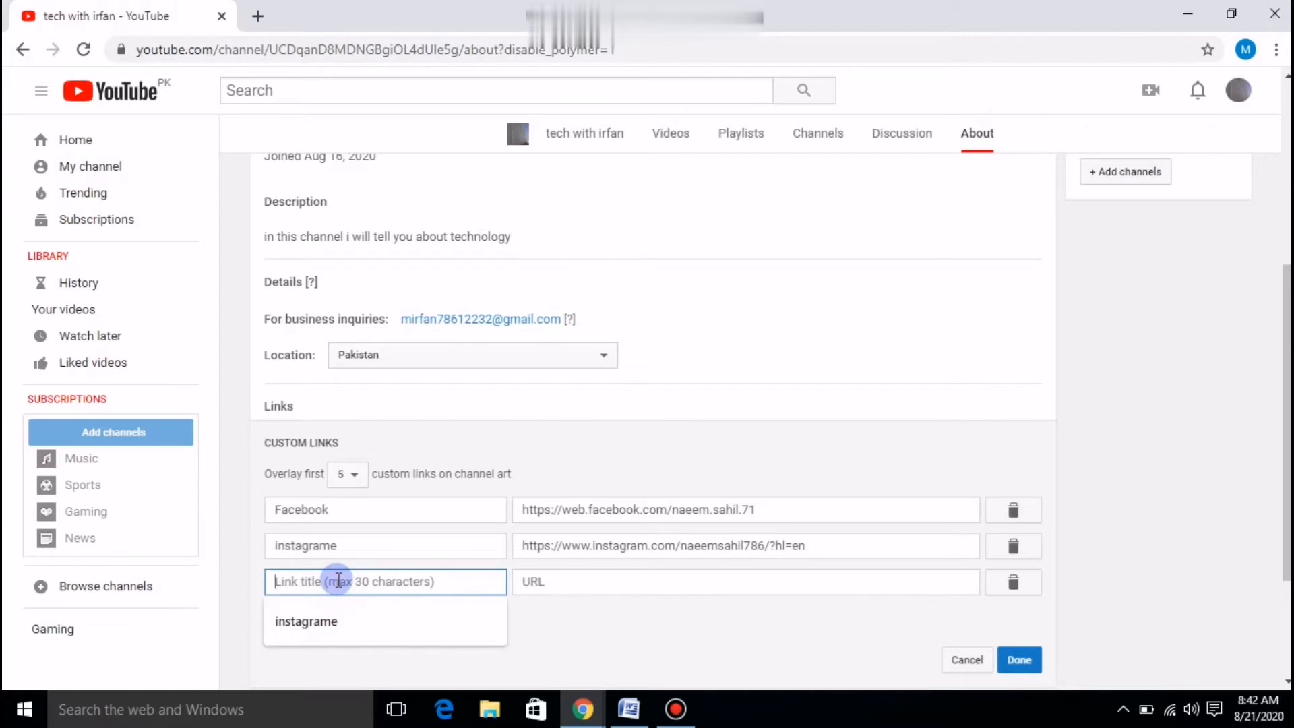
{"action": "type", "text": "Twitter"}
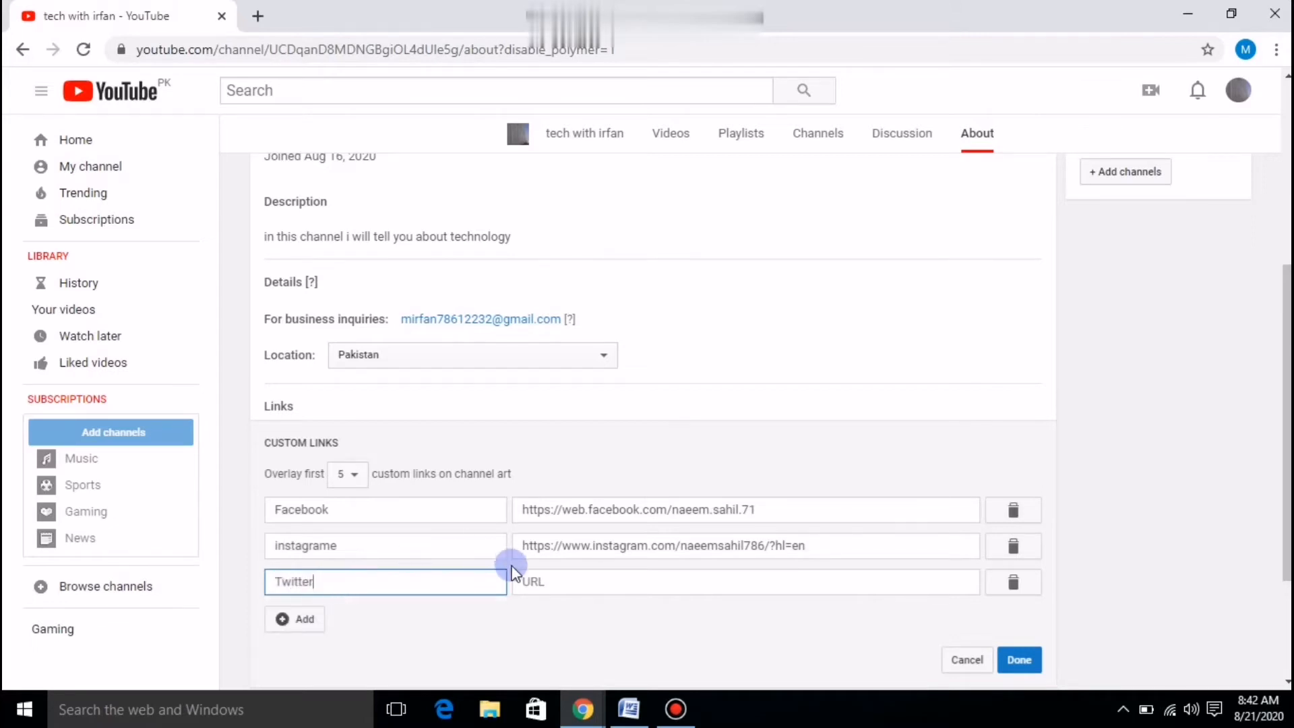
{"action": "left_click", "coordinate": [528, 582]}
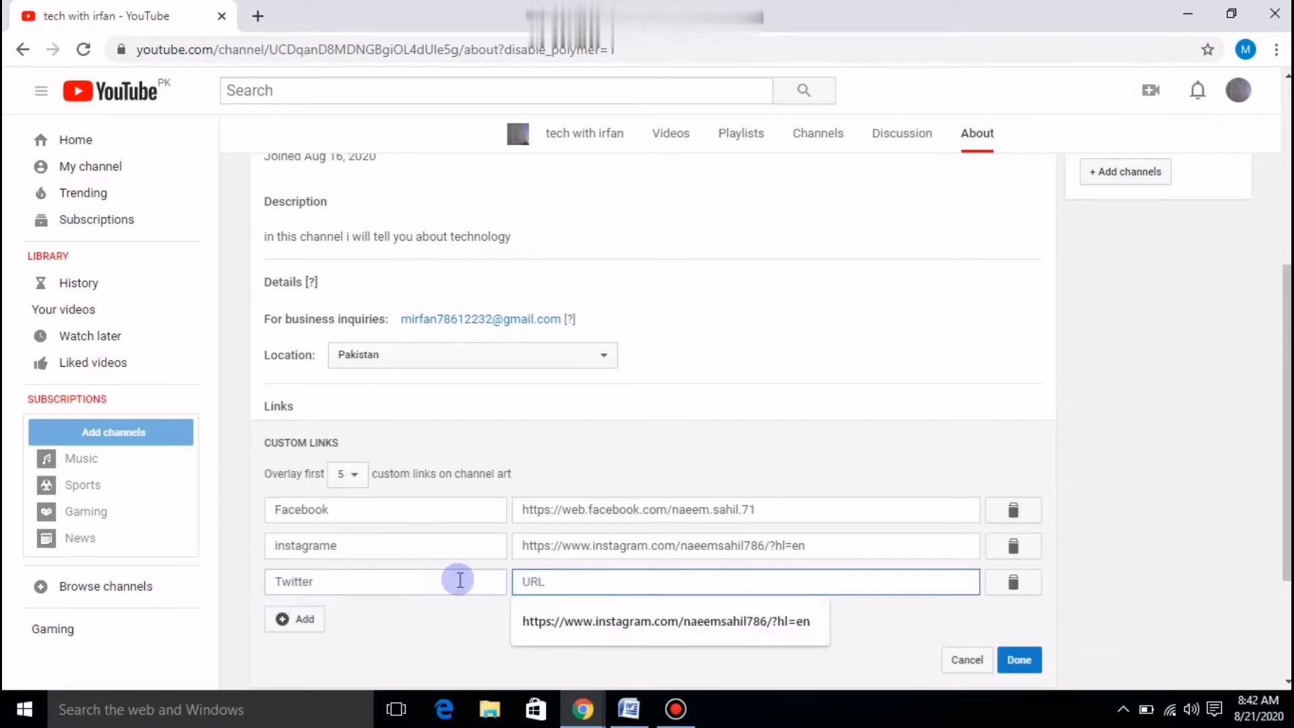
Copy the Twitter profile URL from the Word document and return to Chrome.
{"action": "left_click", "coordinate": [1206, 13]}
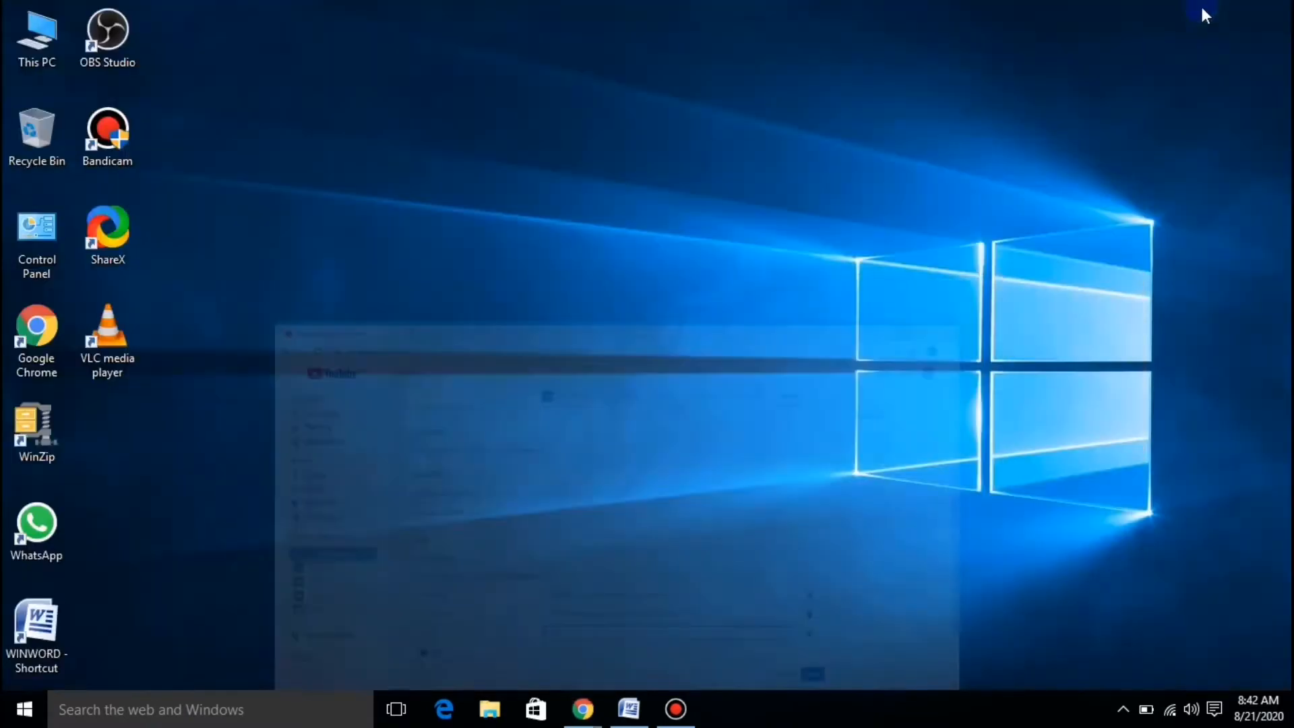
{"action": "left_click", "coordinate": [650, 712]}
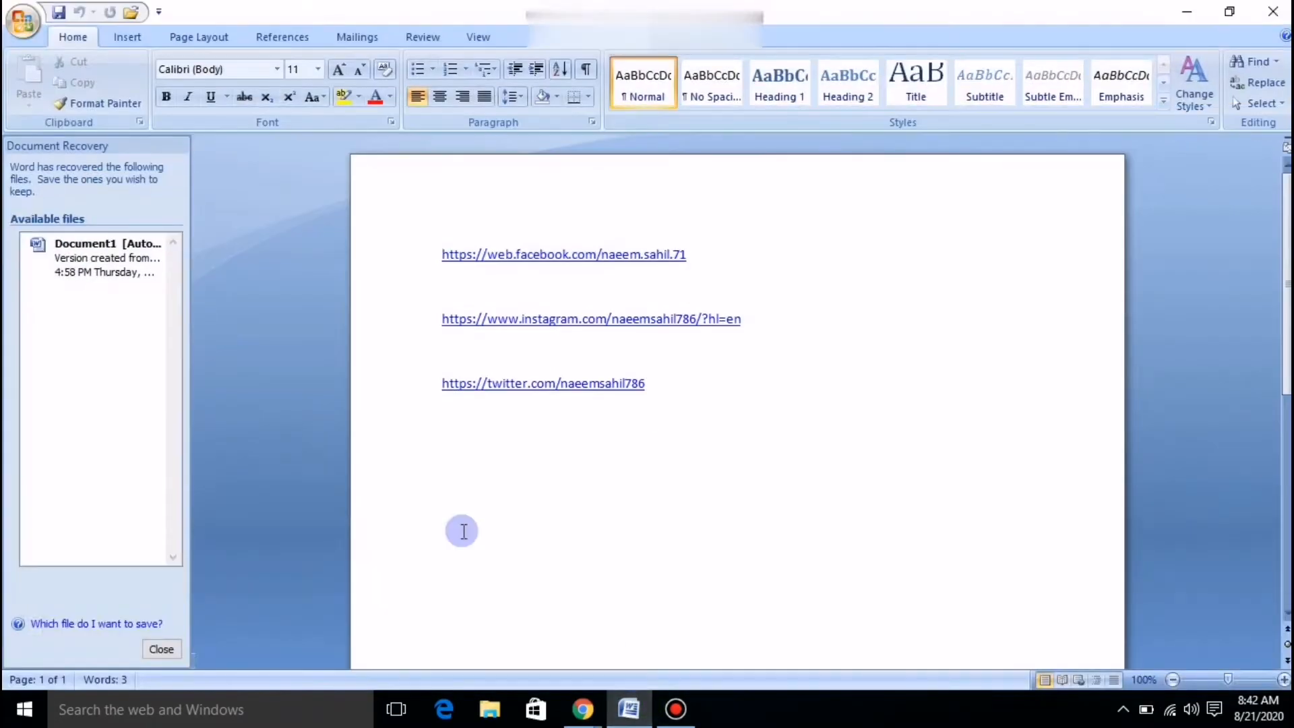
{"action": "left_click_drag", "start_coordinate": [668, 382], "coordinate": [384, 402]}
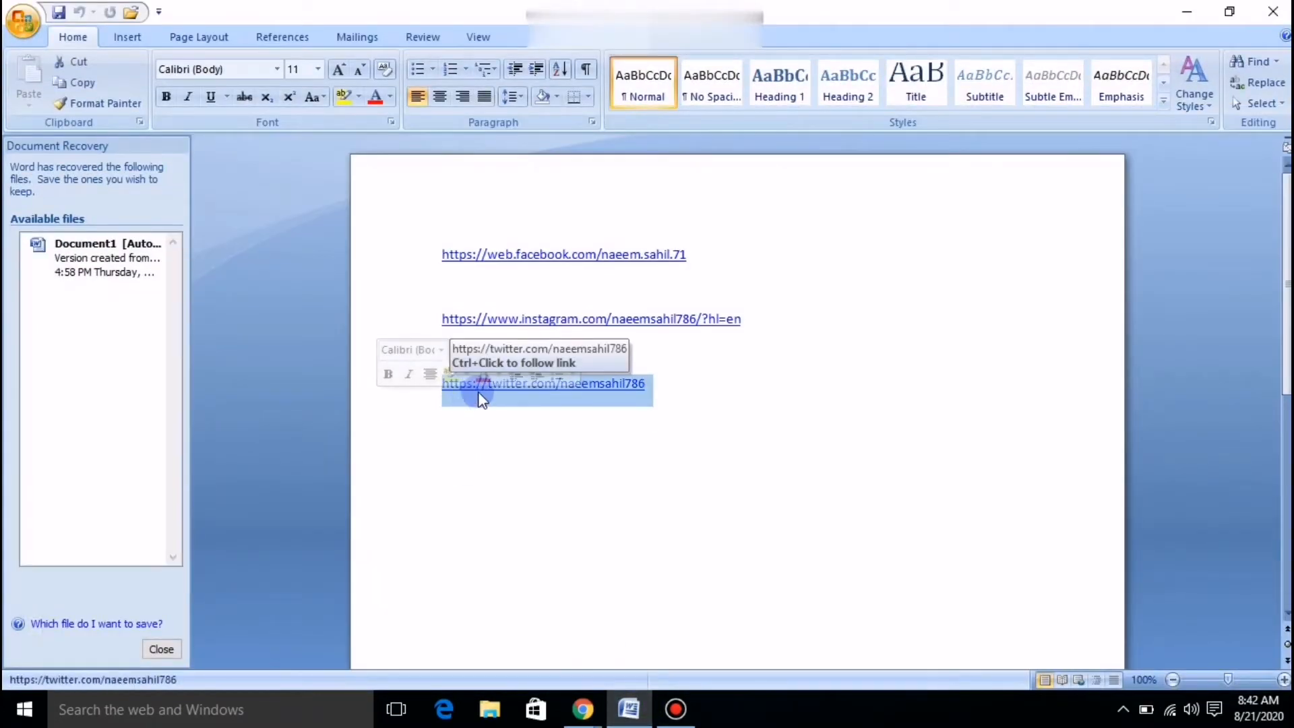
{"action": "right_click", "coordinate": [505, 402]}
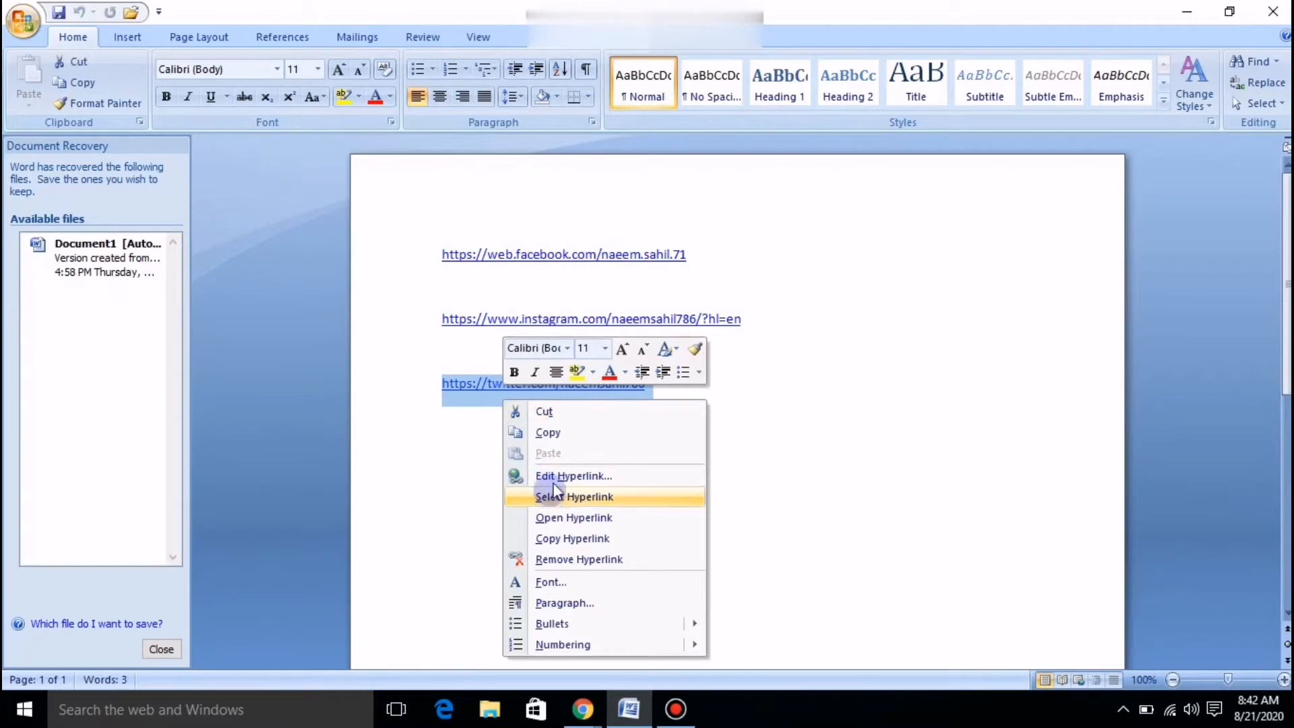
{"action": "left_click", "coordinate": [549, 432]}
{"action": "left_click", "coordinate": [553, 714]}
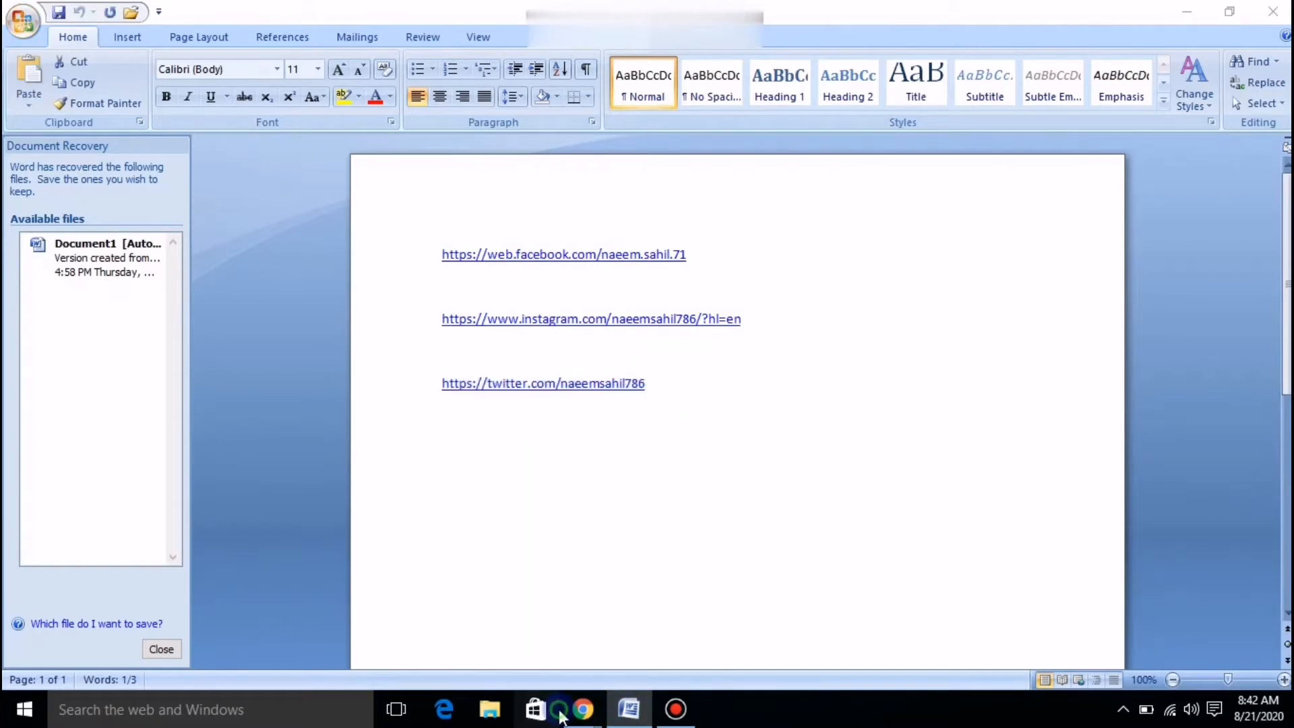
{"action": "left_click", "coordinate": [579, 714]}
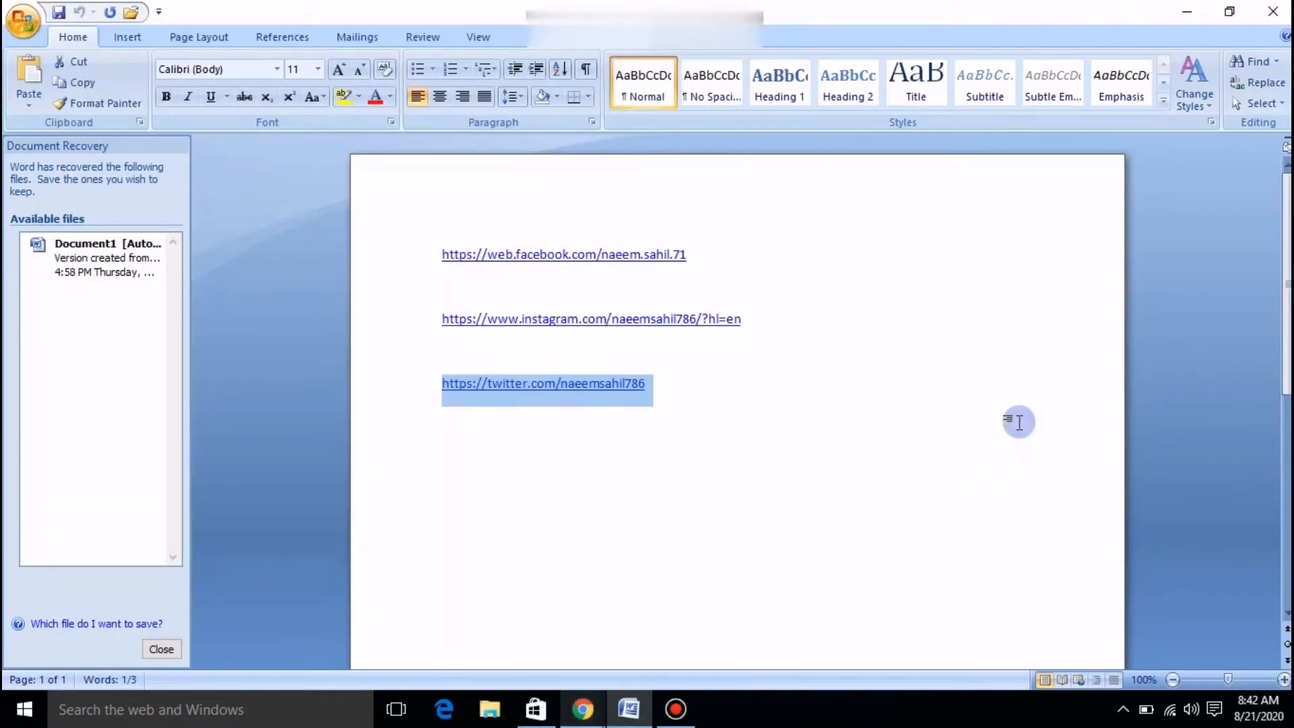
{"action": "left_click", "coordinate": [491, 431]}
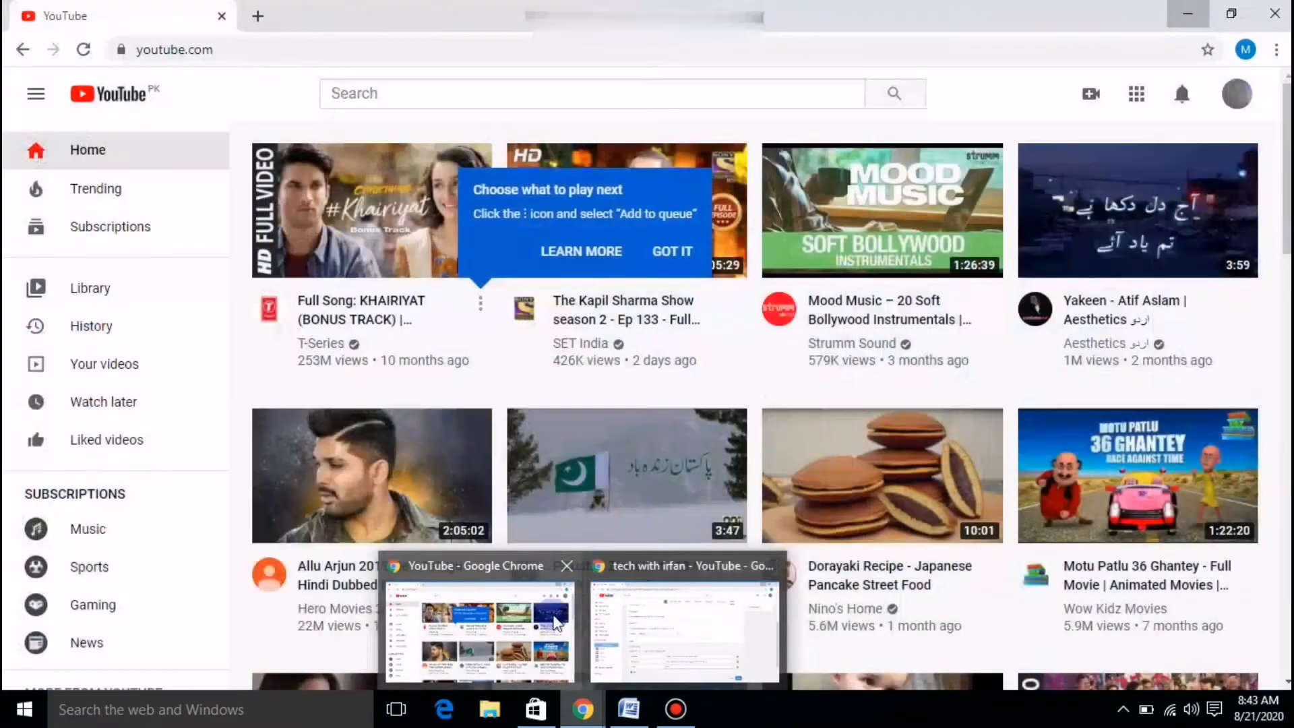
{"action": "left_click", "coordinate": [610, 617]}
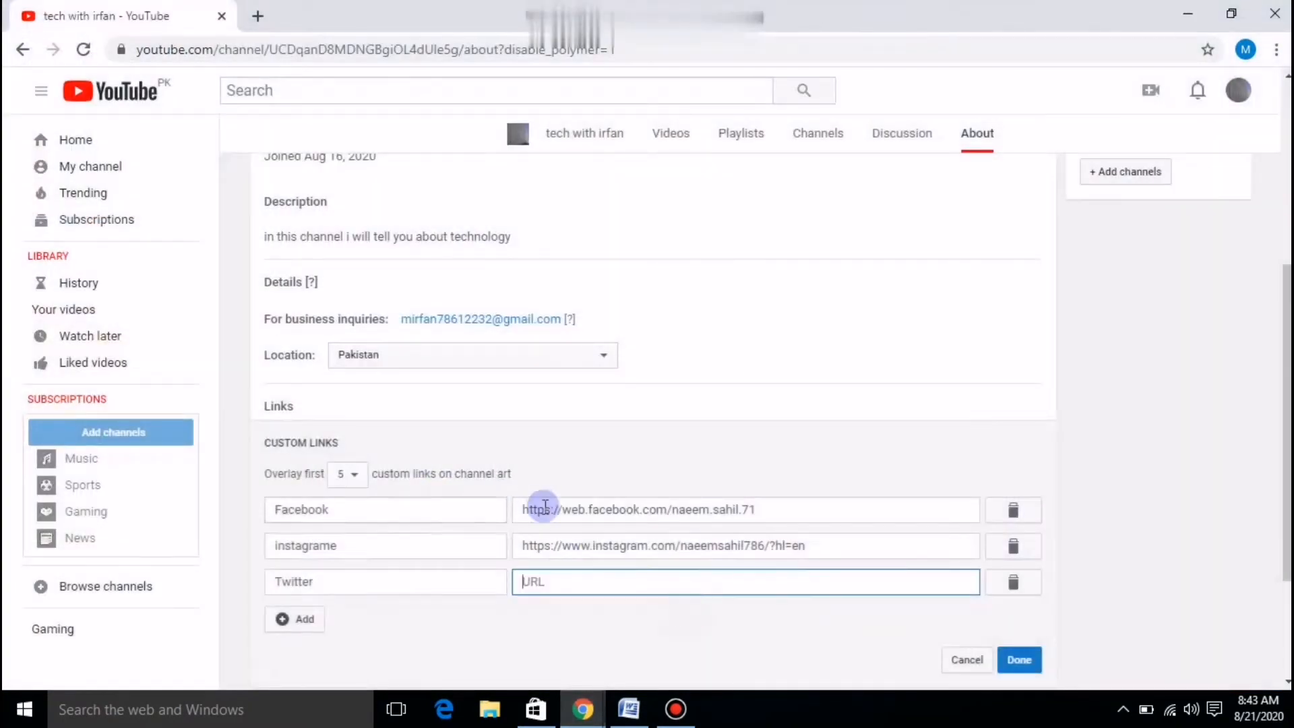
Paste the copied Twitter URL into the new link's URL field and save the links with Done.
{"action": "left_click", "coordinate": [544, 583]}
{"action": "right_click", "coordinate": [548, 584]}
{"action": "left_click", "coordinate": [593, 434]}
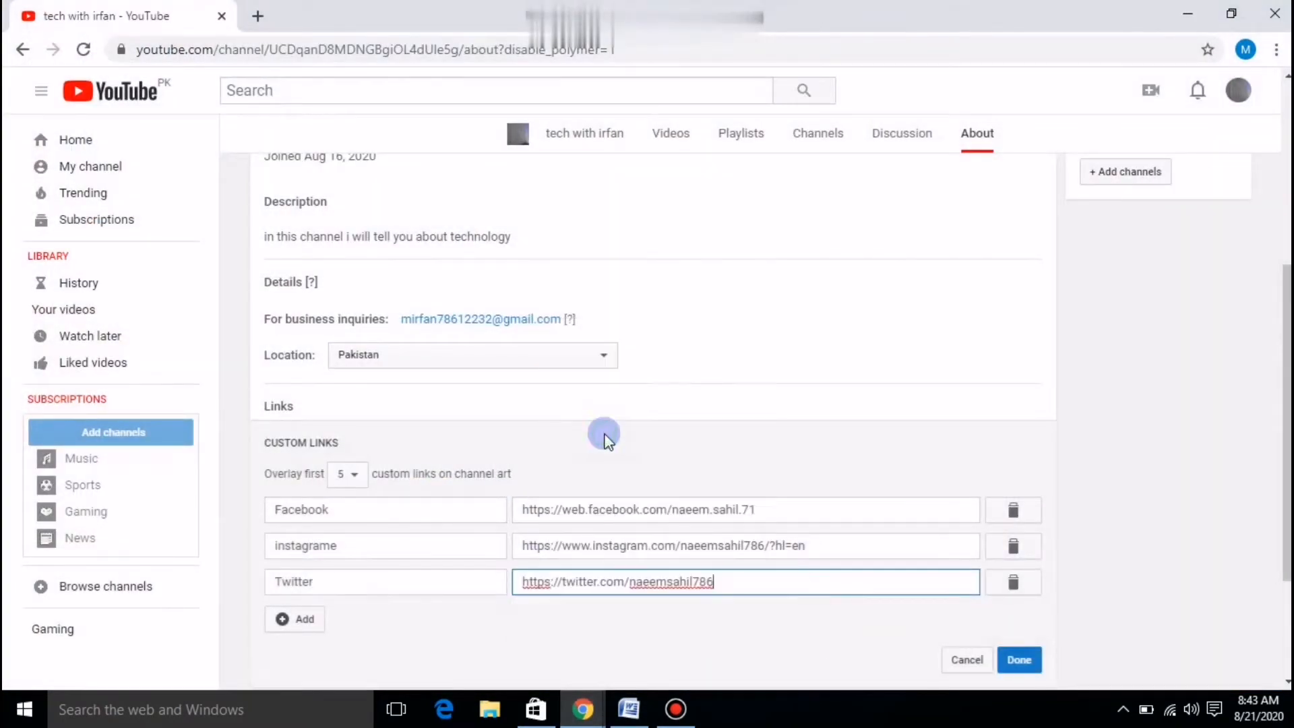
{"action": "left_click", "coordinate": [1034, 660]}
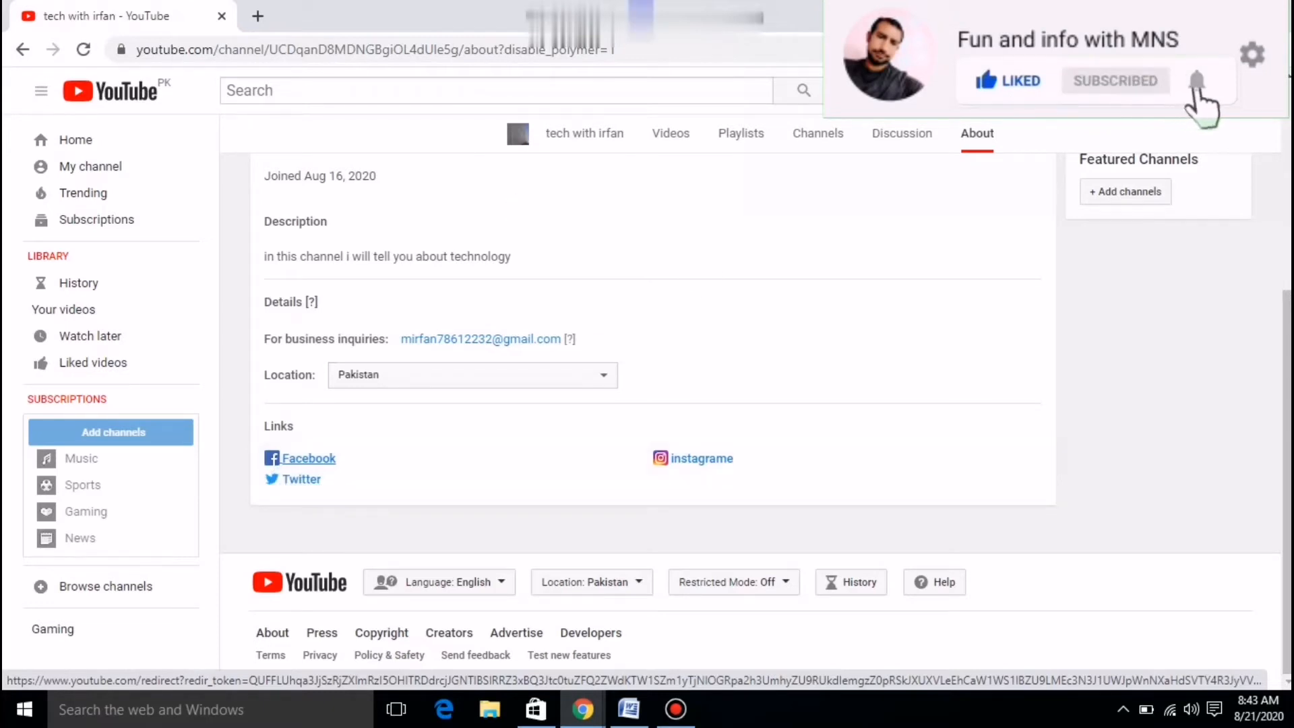
Scroll to the top of the About page and choose 'Add channel art' on the banner.
{"action": "scroll", "coordinate": [398, 485], "scroll_direction": "up", "scroll_amount": 4}
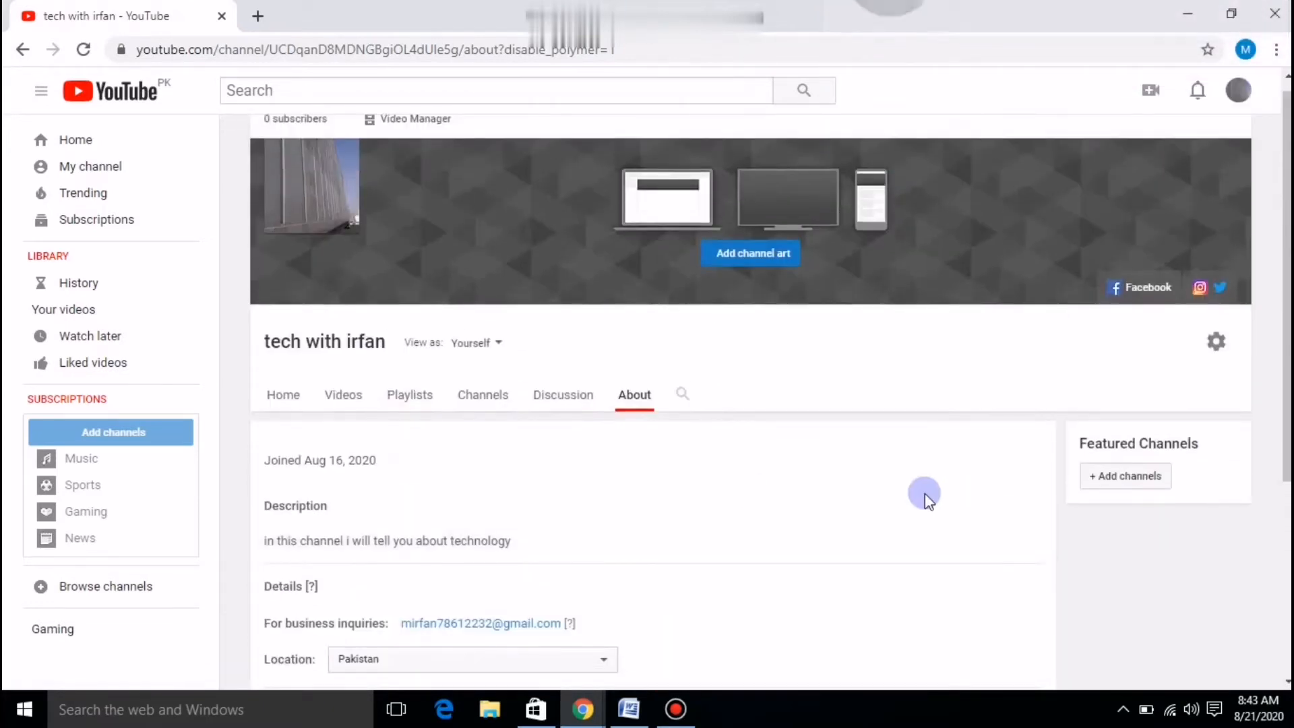
{"action": "scroll", "coordinate": [899, 493], "scroll_direction": "down", "scroll_amount": 1}
{"action": "scroll", "coordinate": [899, 493], "scroll_direction": "up", "scroll_amount": 1}
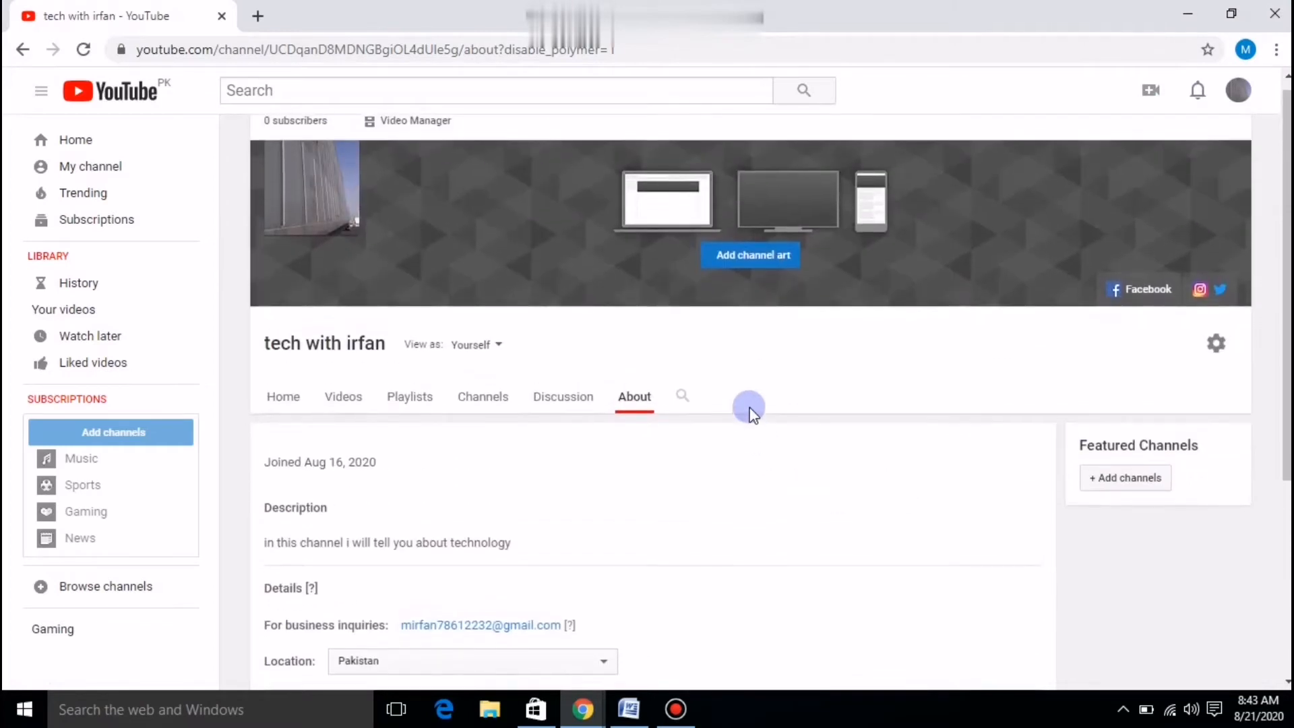
{"action": "scroll", "coordinate": [751, 407], "scroll_direction": "up", "scroll_amount": 1}
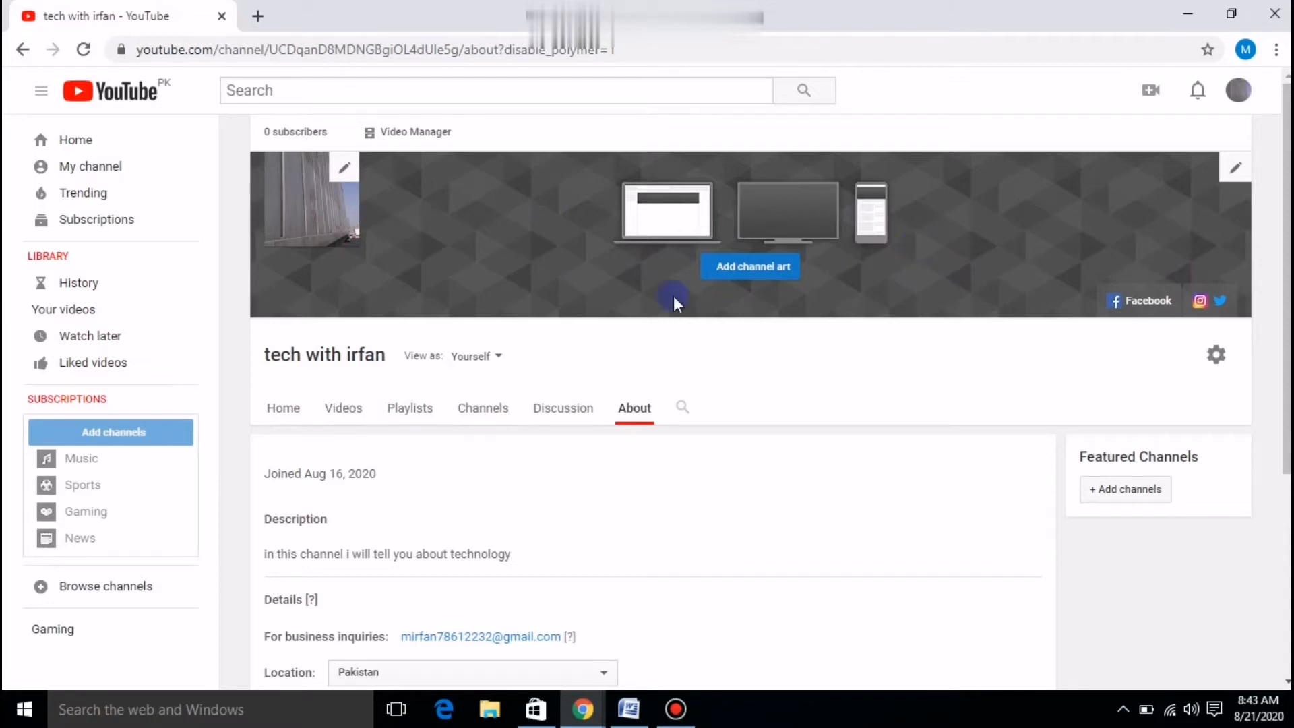
{"action": "left_click", "coordinate": [767, 270]}
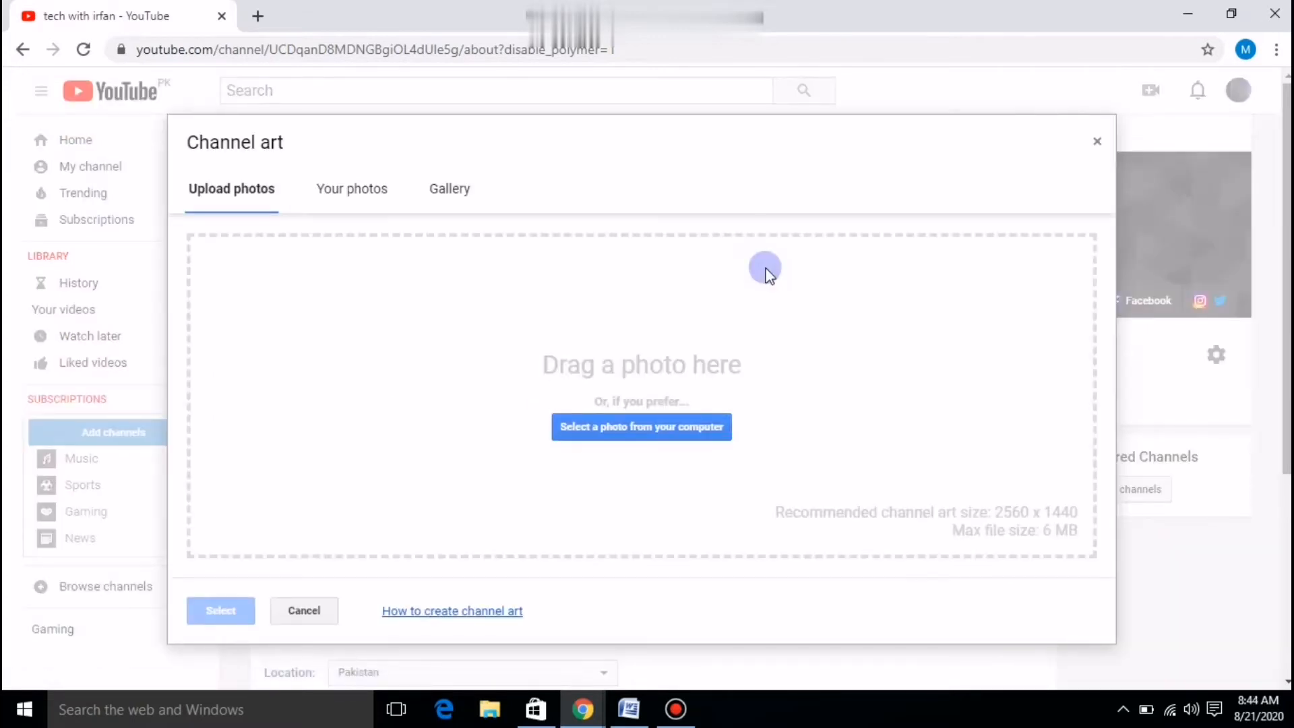
{"action": "left_click", "coordinate": [697, 429]}
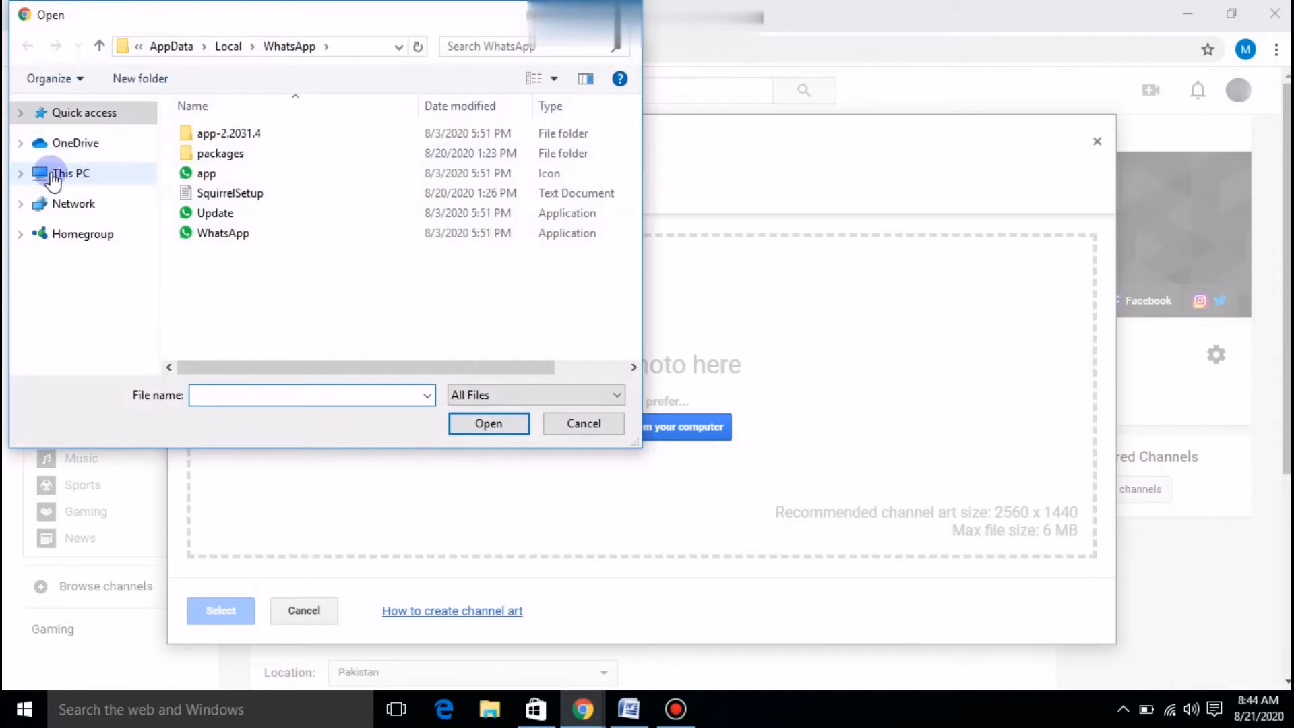
{"action": "left_click", "coordinate": [86, 177]}
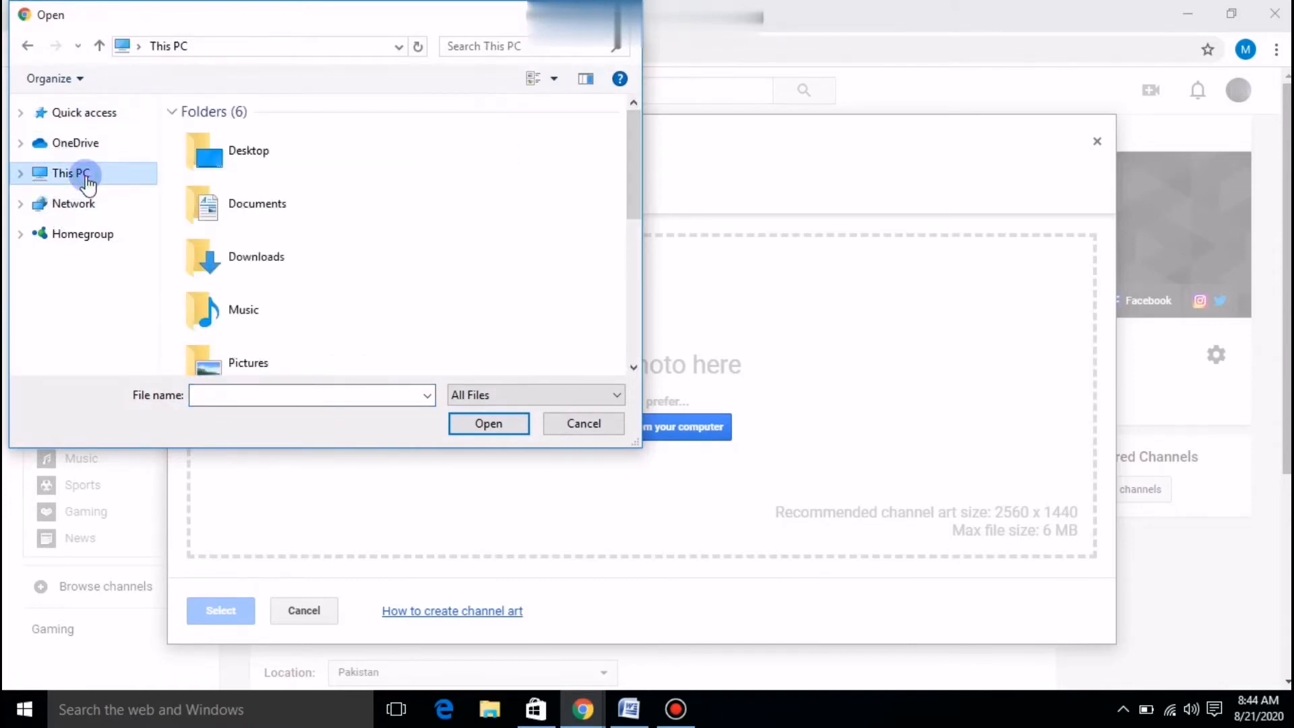
{"action": "double_click", "coordinate": [262, 207]}
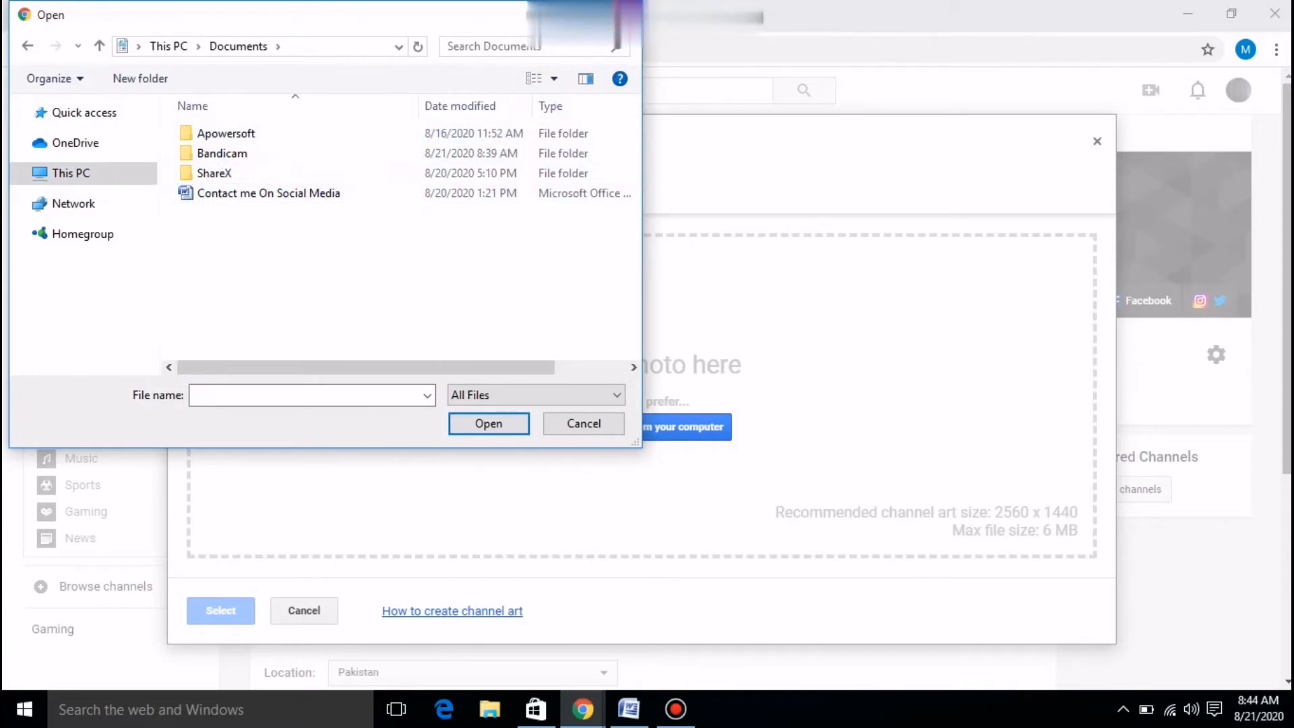
{"action": "left_click", "coordinate": [626, 12]}
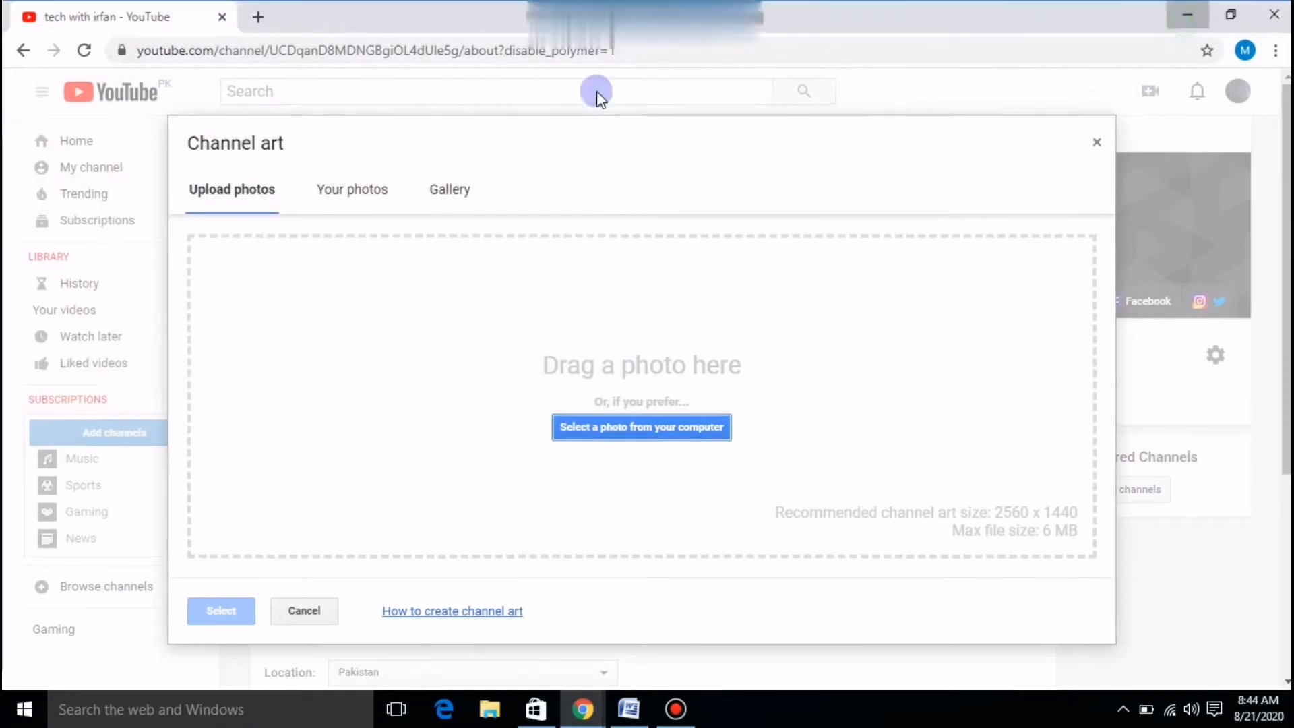
{"action": "key", "text": "alt+Tab"}
Minimize Word, close the Store, browse Downloads and Documents in This PC, then minimize Explorer.
{"action": "left_click", "coordinate": [1187, 11]}
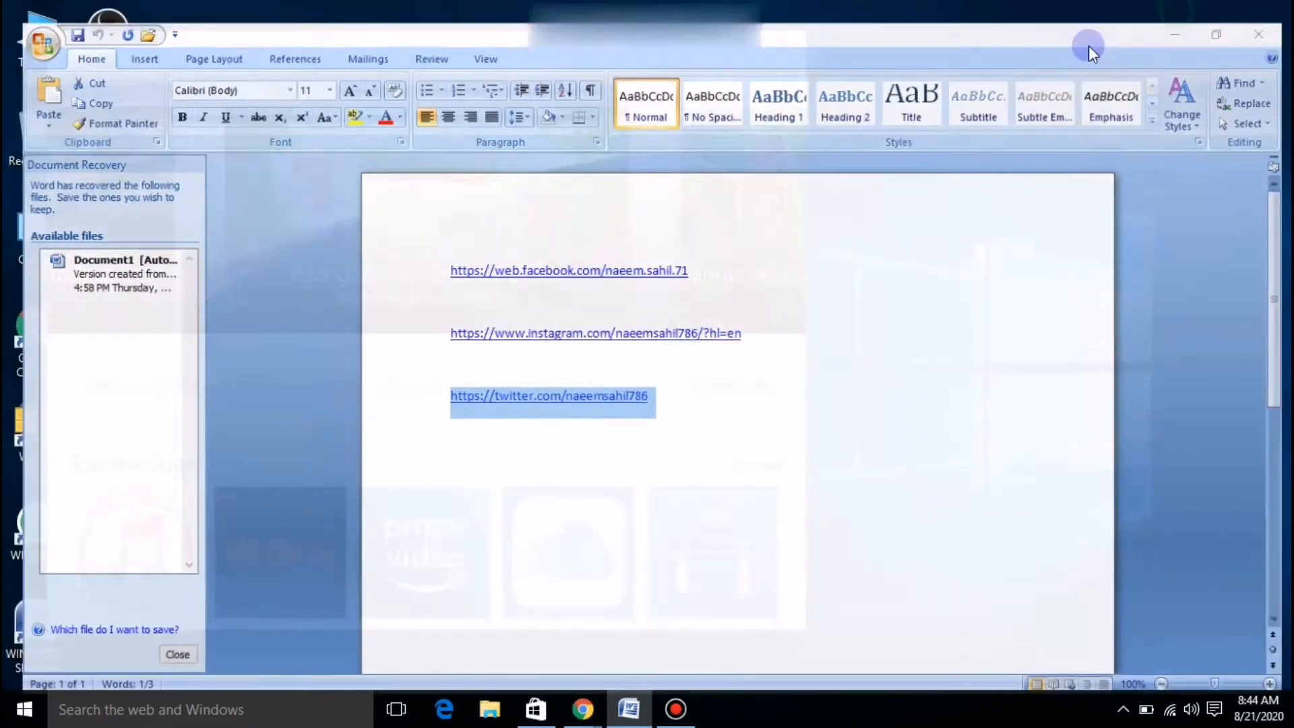
{"action": "left_click", "coordinate": [784, 46]}
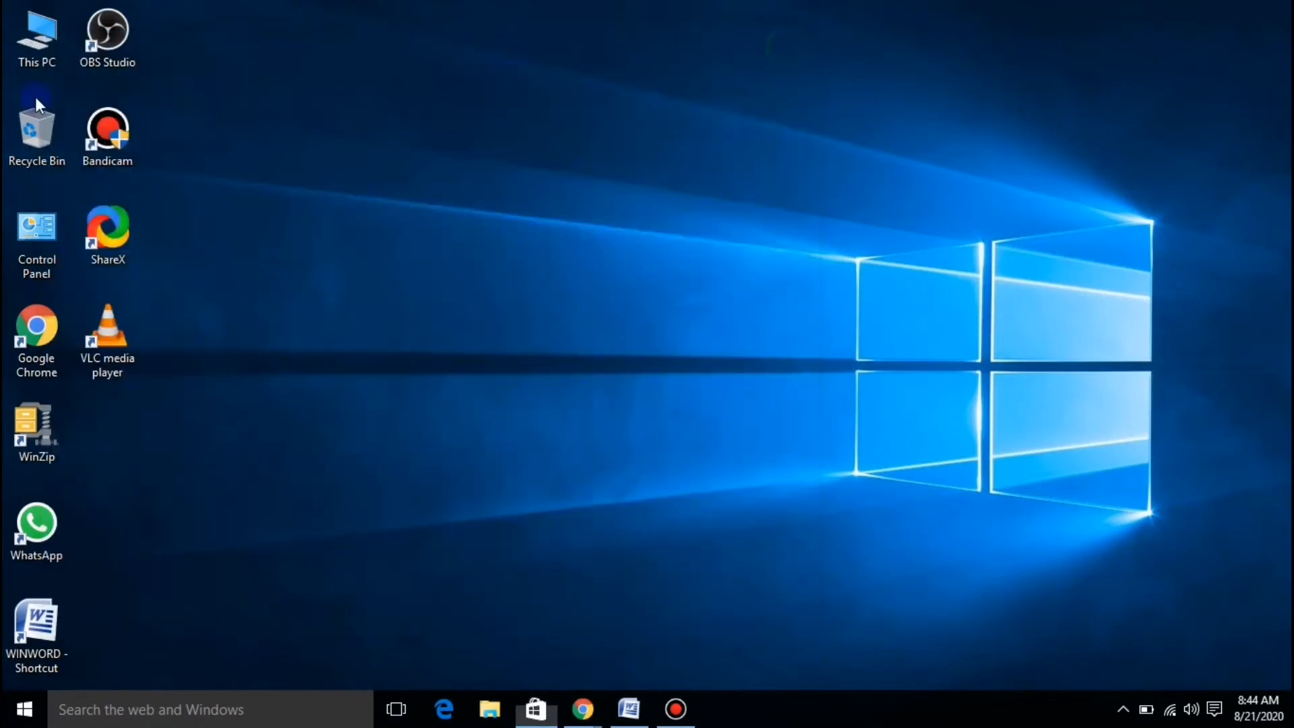
{"action": "double_click", "coordinate": [45, 49]}
{"action": "double_click", "coordinate": [790, 71]}
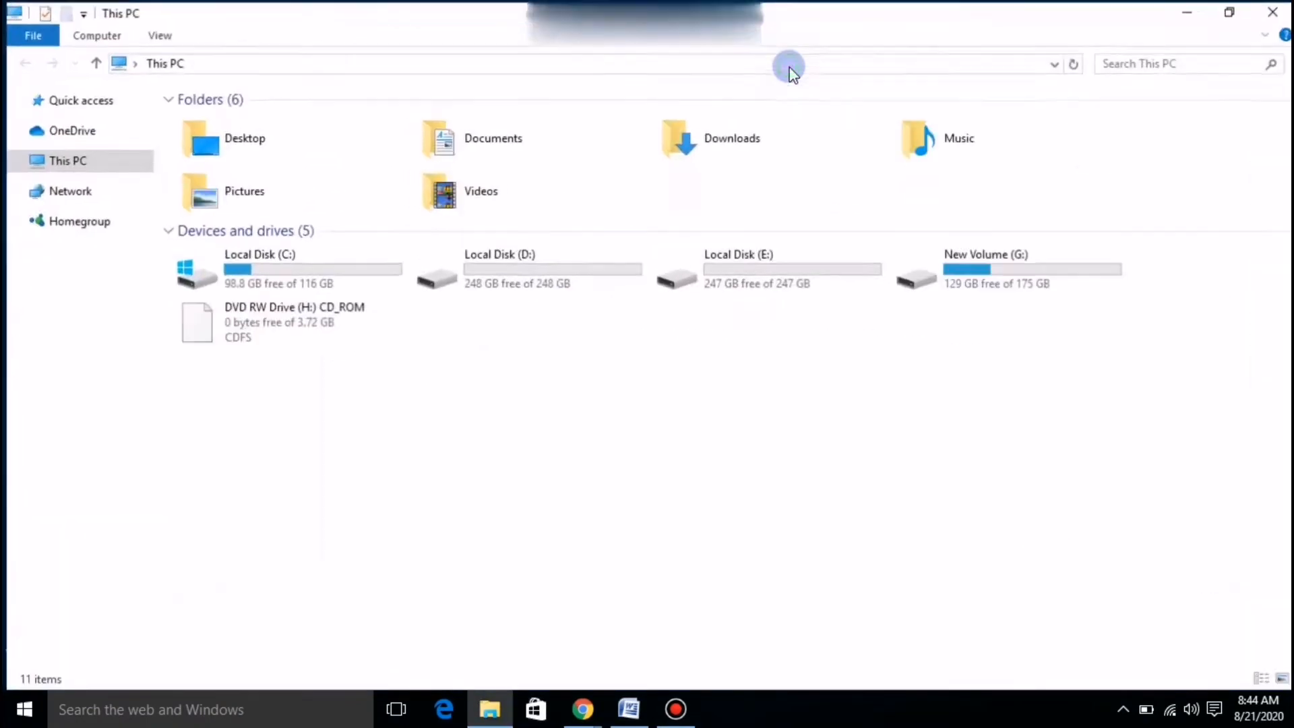
{"action": "double_click", "coordinate": [741, 140]}
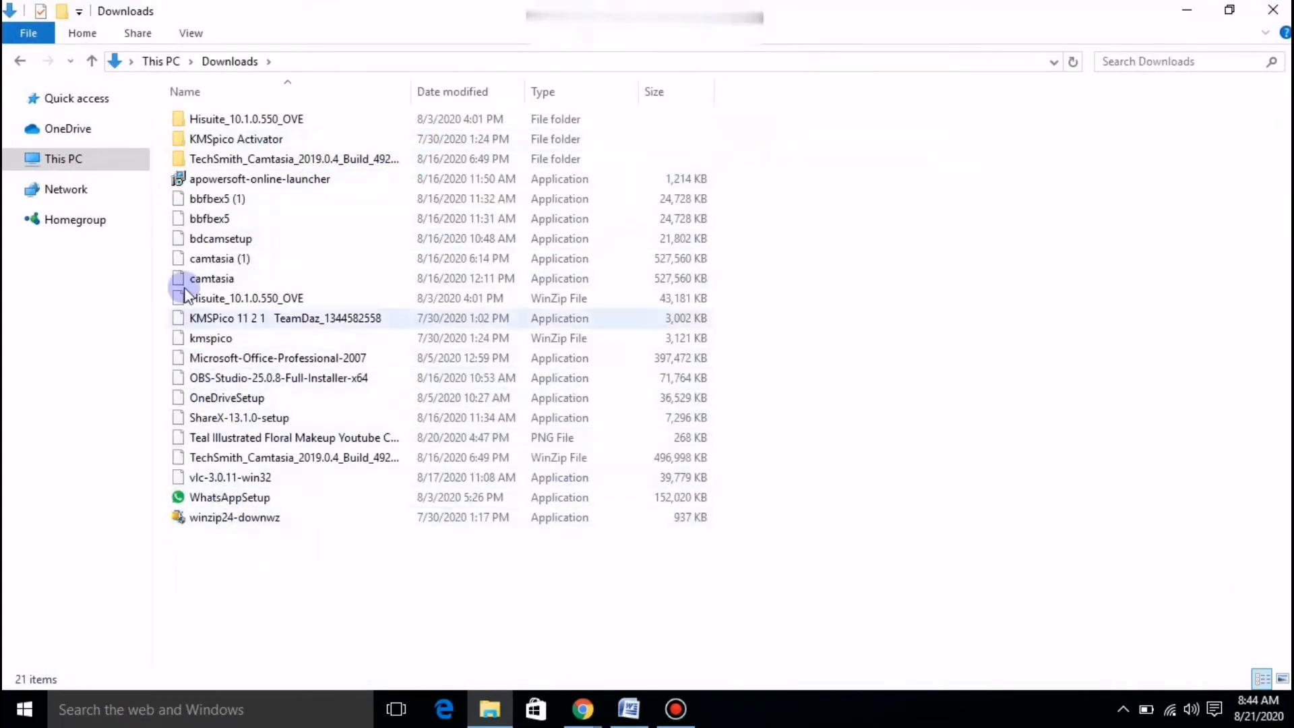
{"action": "left_click", "coordinate": [15, 61]}
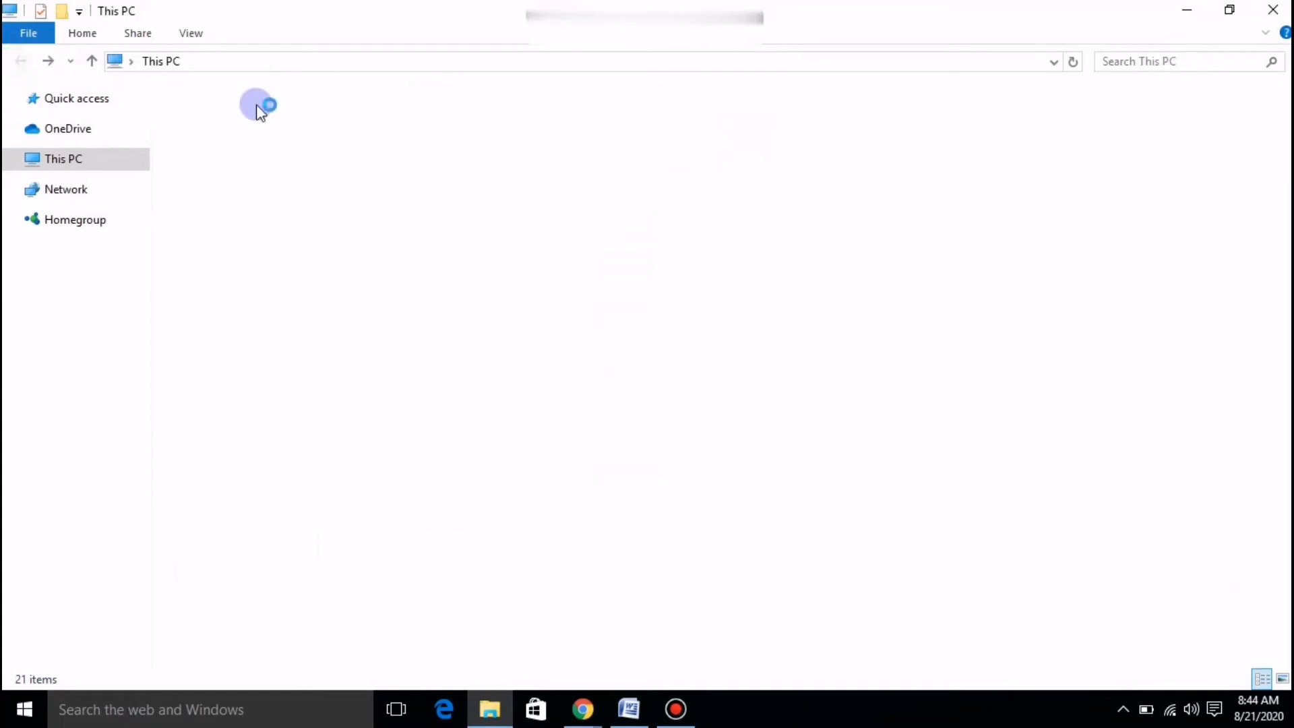
{"action": "double_click", "coordinate": [500, 144]}
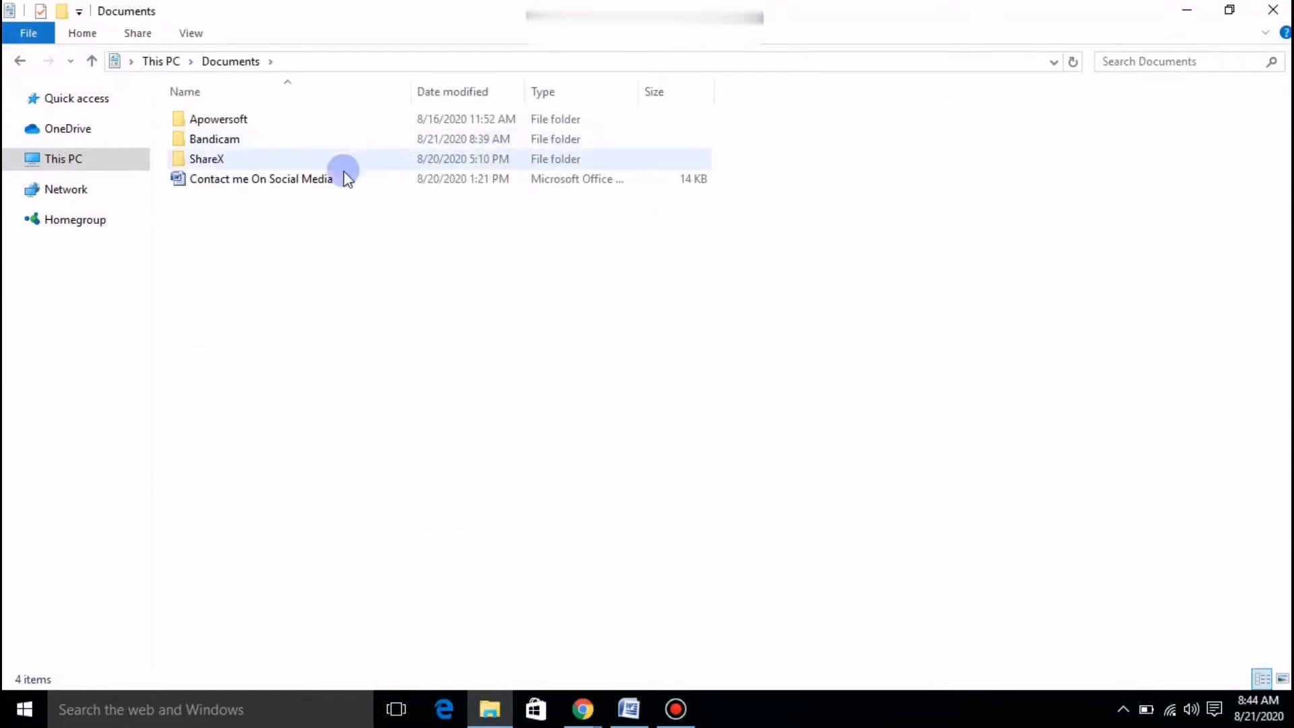
{"action": "left_click", "coordinate": [19, 61]}
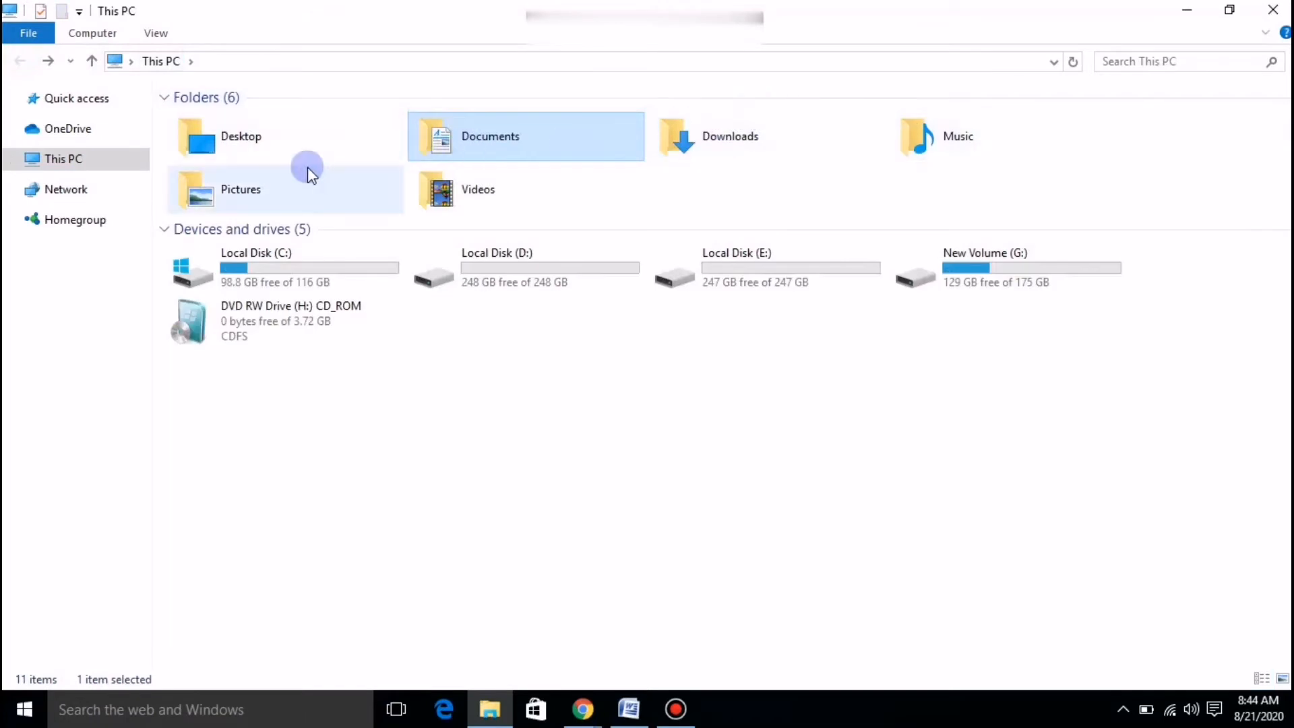
{"action": "left_click", "coordinate": [1201, 14]}
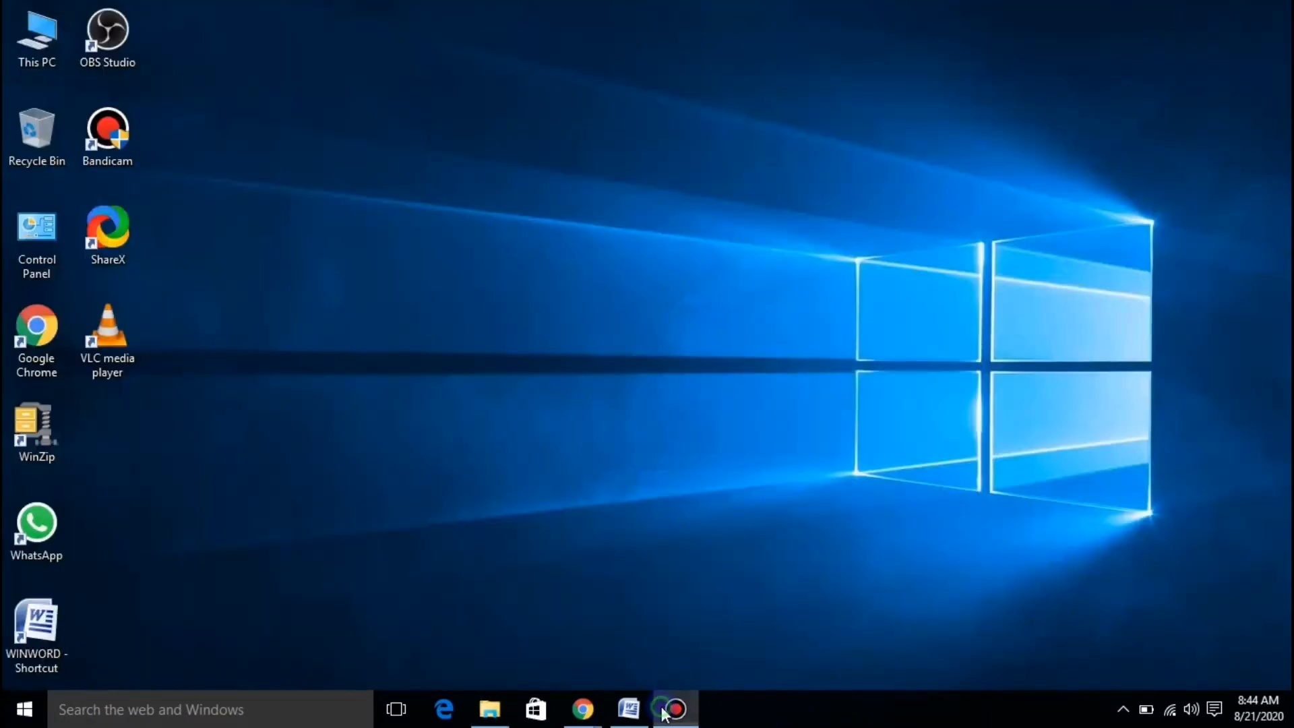
{"action": "left_click", "coordinate": [676, 709]}
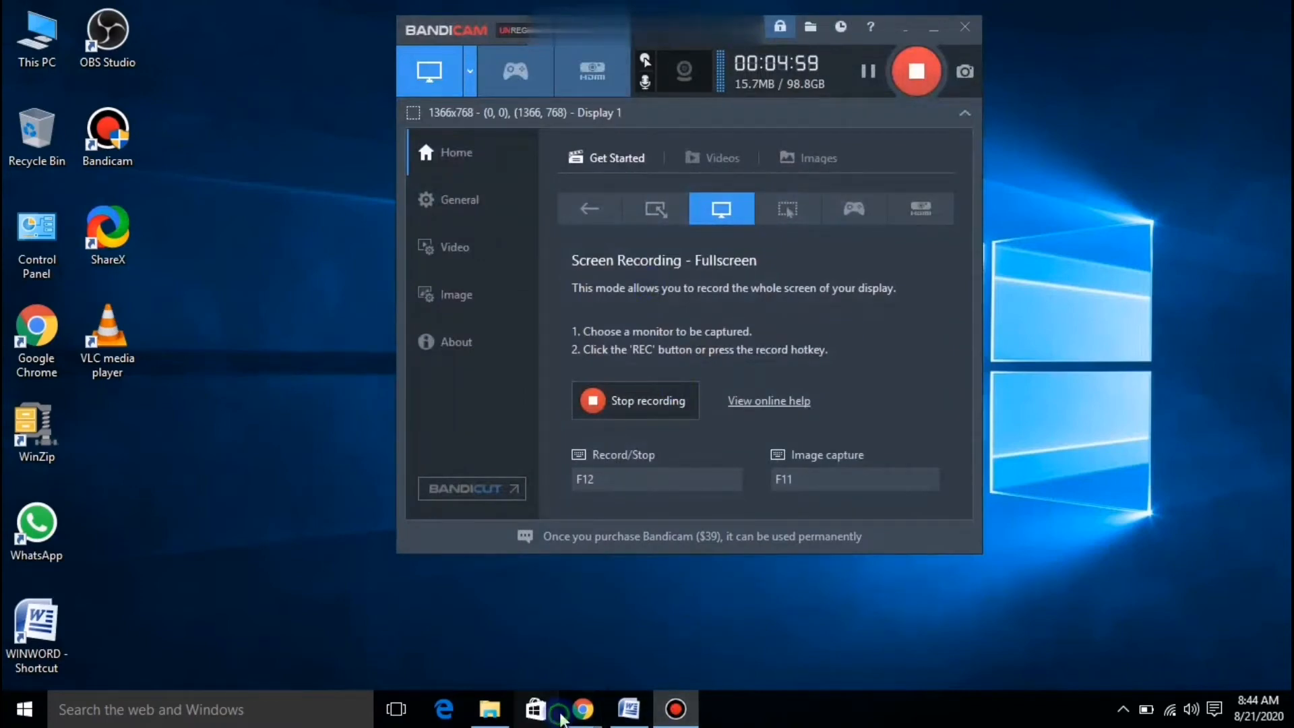
Bring the Chrome channel window forward and dismiss the Channel art upload dialog.
{"action": "left_click", "coordinate": [536, 709]}
{"action": "mouse_move", "coordinate": [577, 716]}
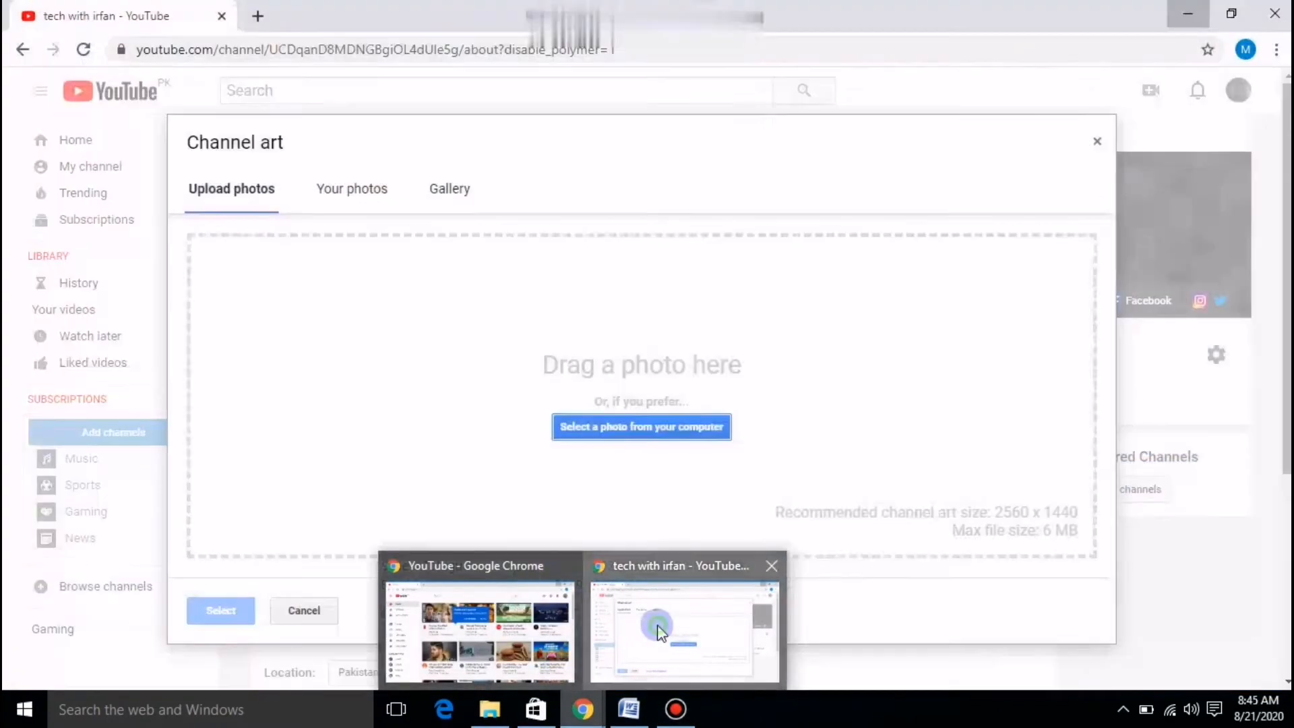
{"action": "left_click", "coordinate": [658, 624]}
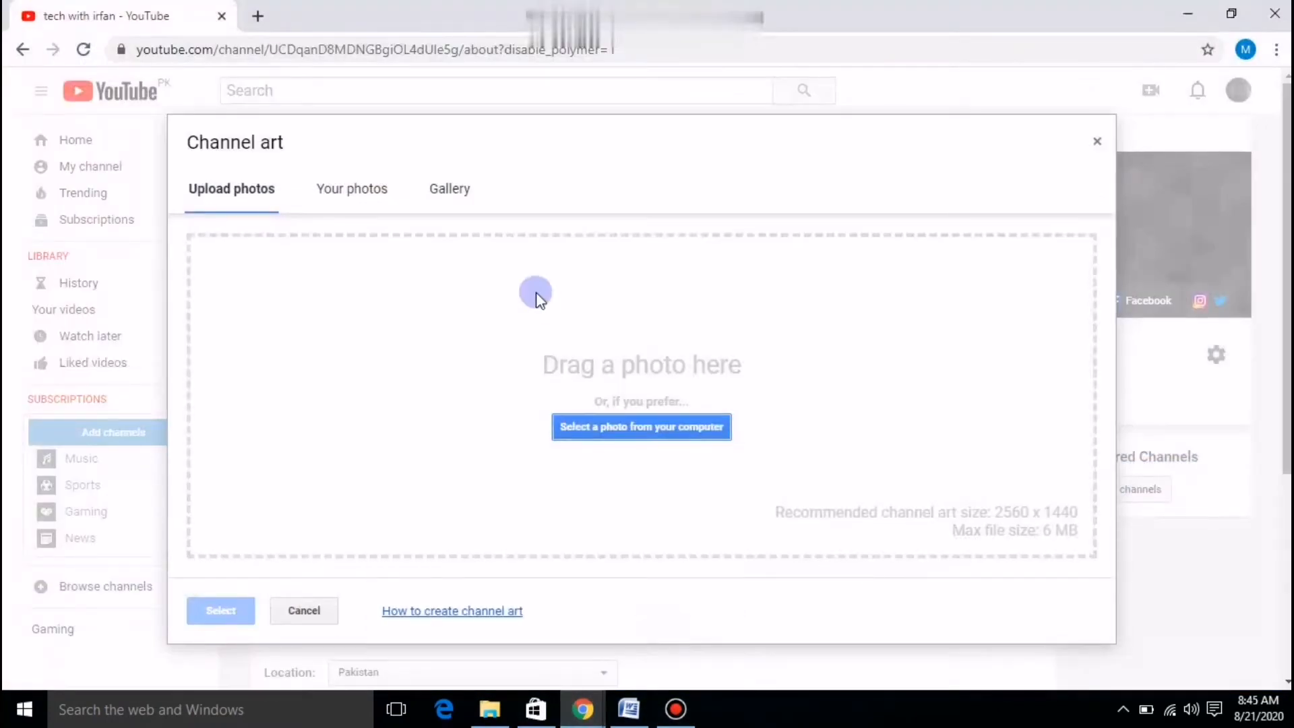
{"action": "left_click", "coordinate": [1093, 141]}
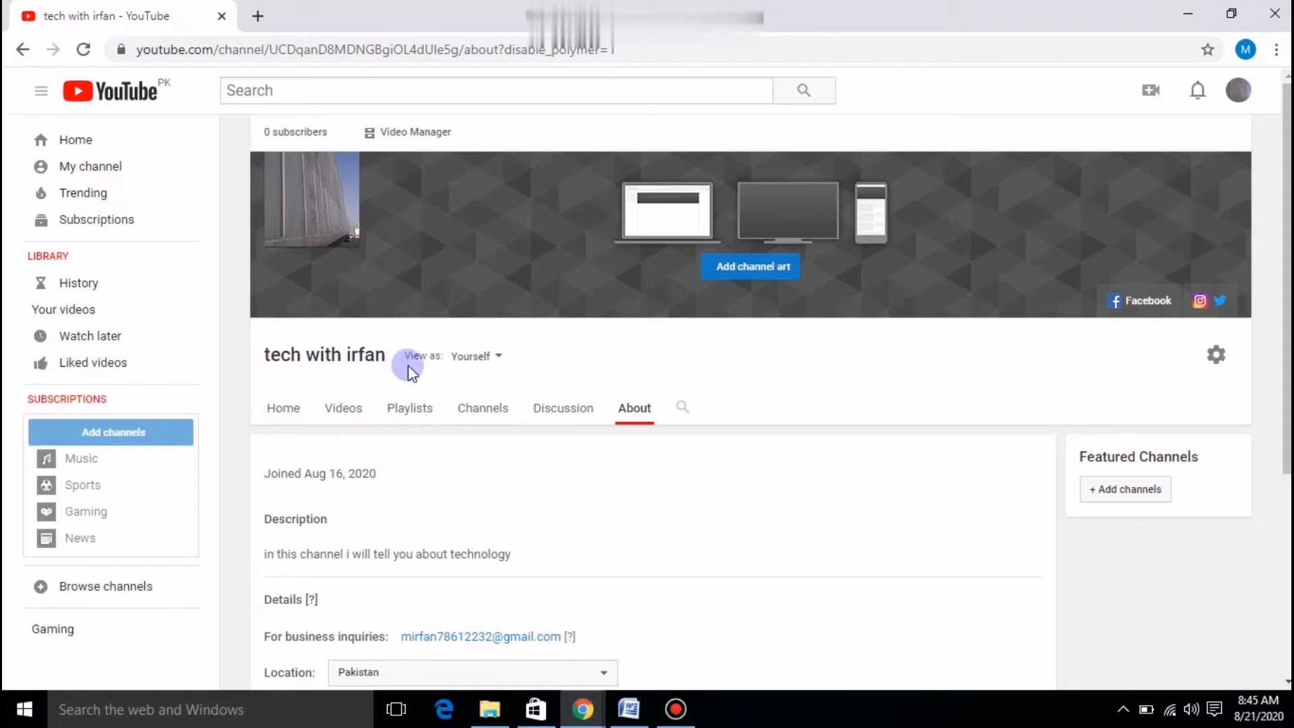
Choose YouTube Studio from the profile avatar's account menu.
{"action": "left_click", "coordinate": [1237, 90]}
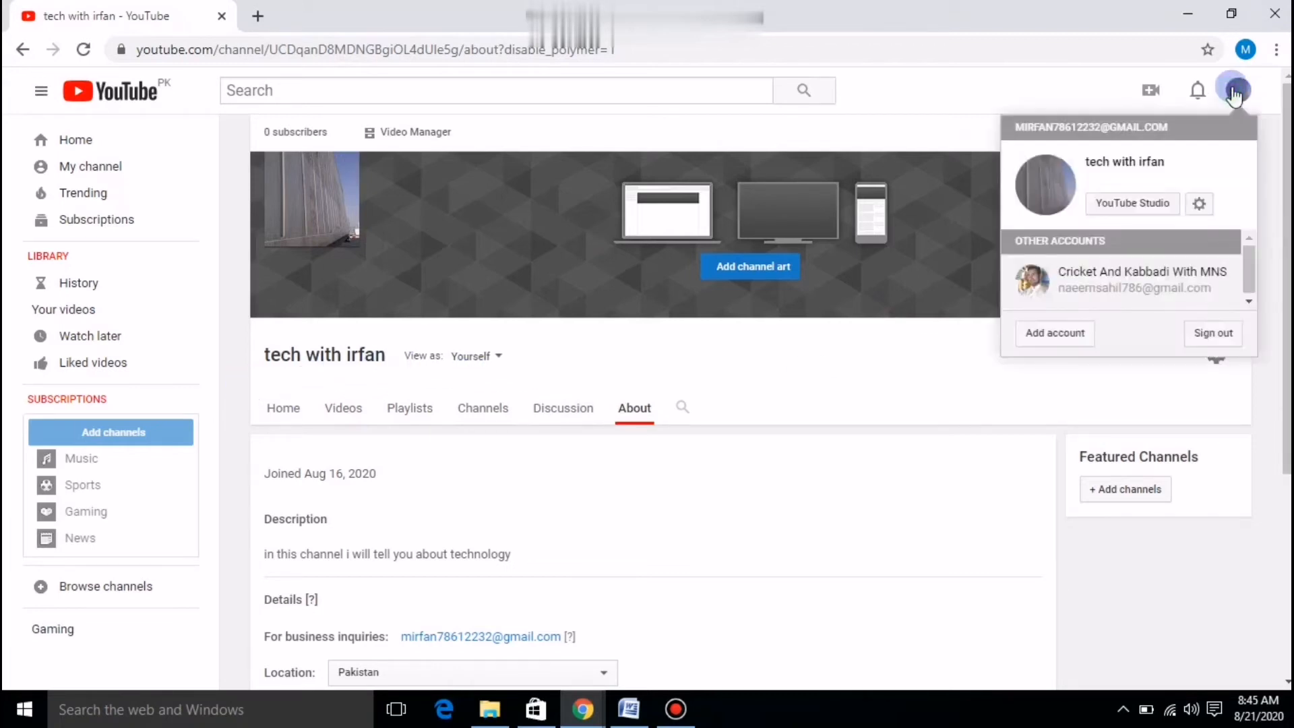
{"action": "left_click", "coordinate": [1153, 204]}
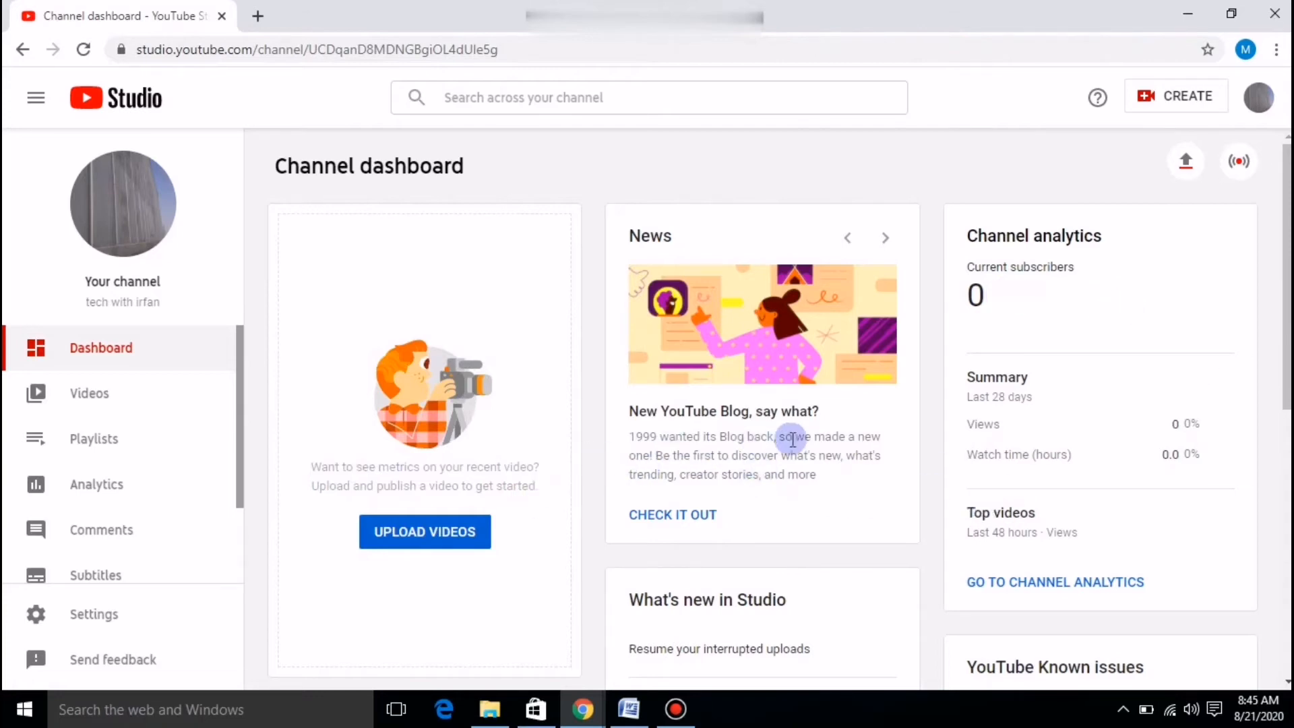
Open YouTube Studio's Settings from the bottom of the left sidebar, showing General with USD currency.
{"action": "scroll", "coordinate": [1011, 431], "scroll_direction": "down", "scroll_amount": 2}
{"action": "scroll", "coordinate": [757, 428], "scroll_direction": "up", "scroll_amount": 3}
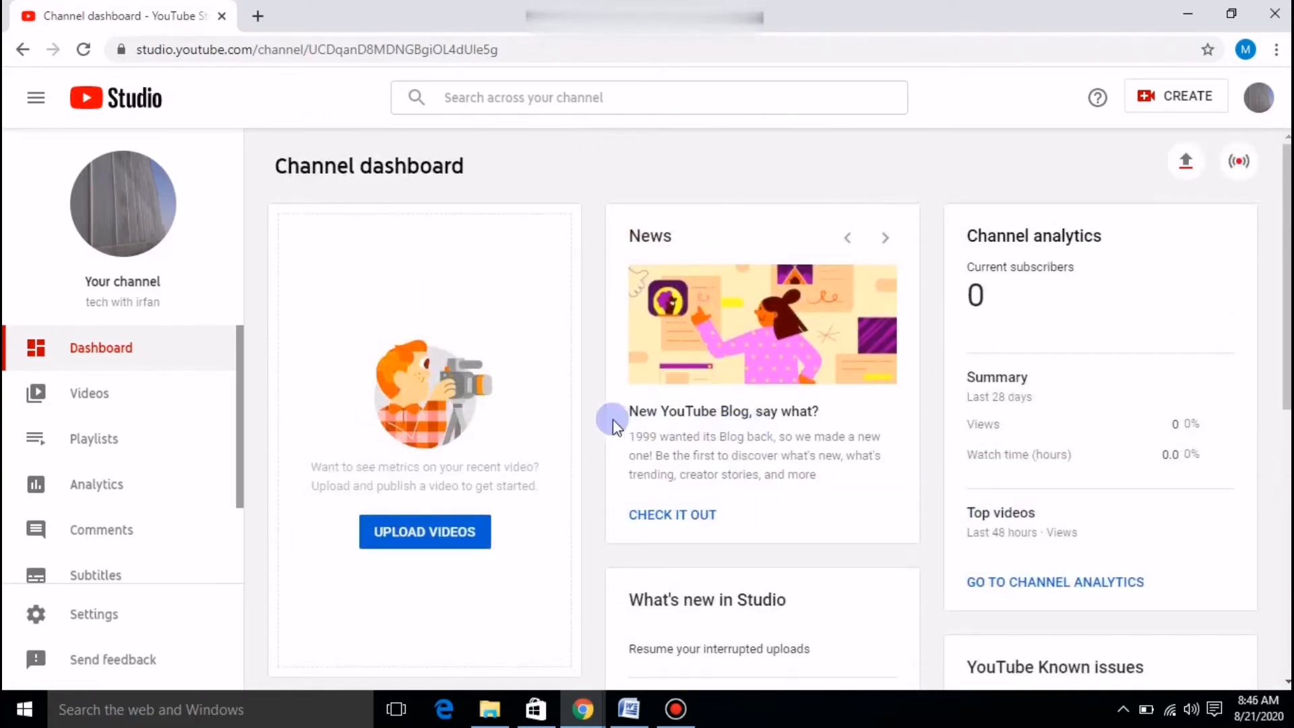
{"action": "scroll", "coordinate": [133, 472], "scroll_direction": "down", "scroll_amount": 1}
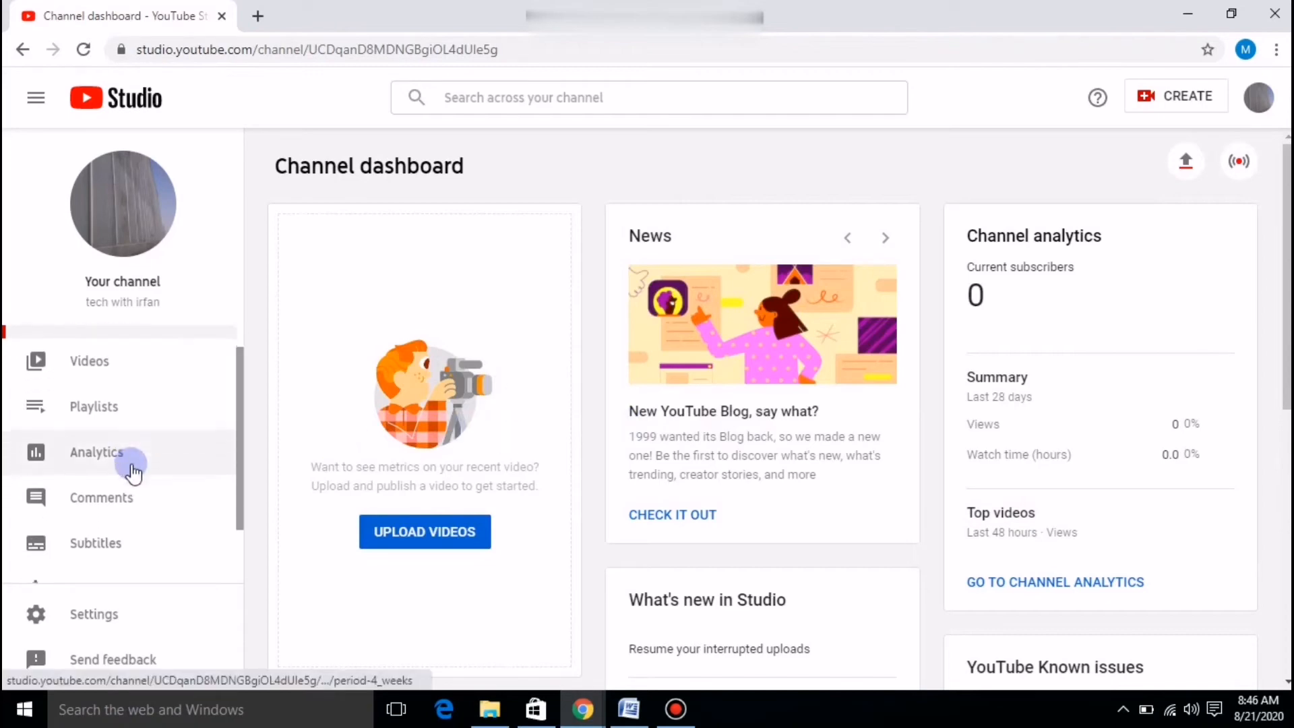
{"action": "scroll", "coordinate": [132, 472], "scroll_direction": "down", "scroll_amount": 2}
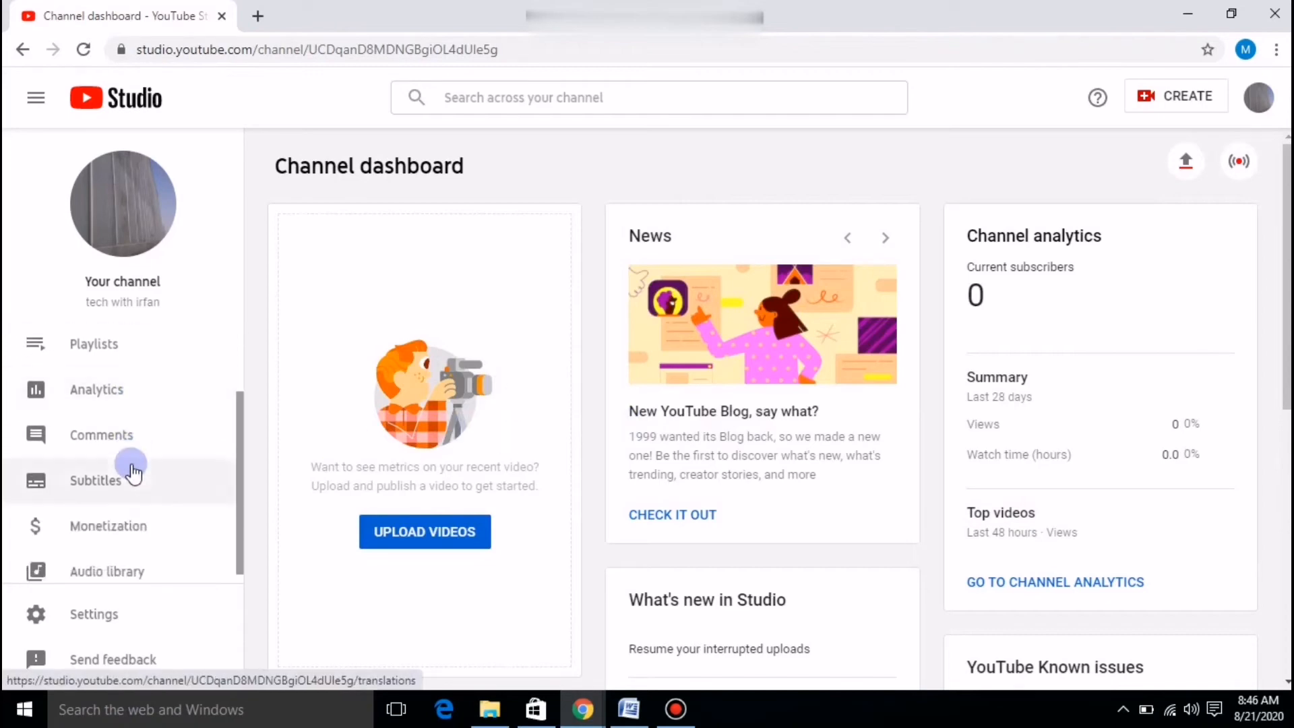
{"action": "left_click", "coordinate": [104, 621]}
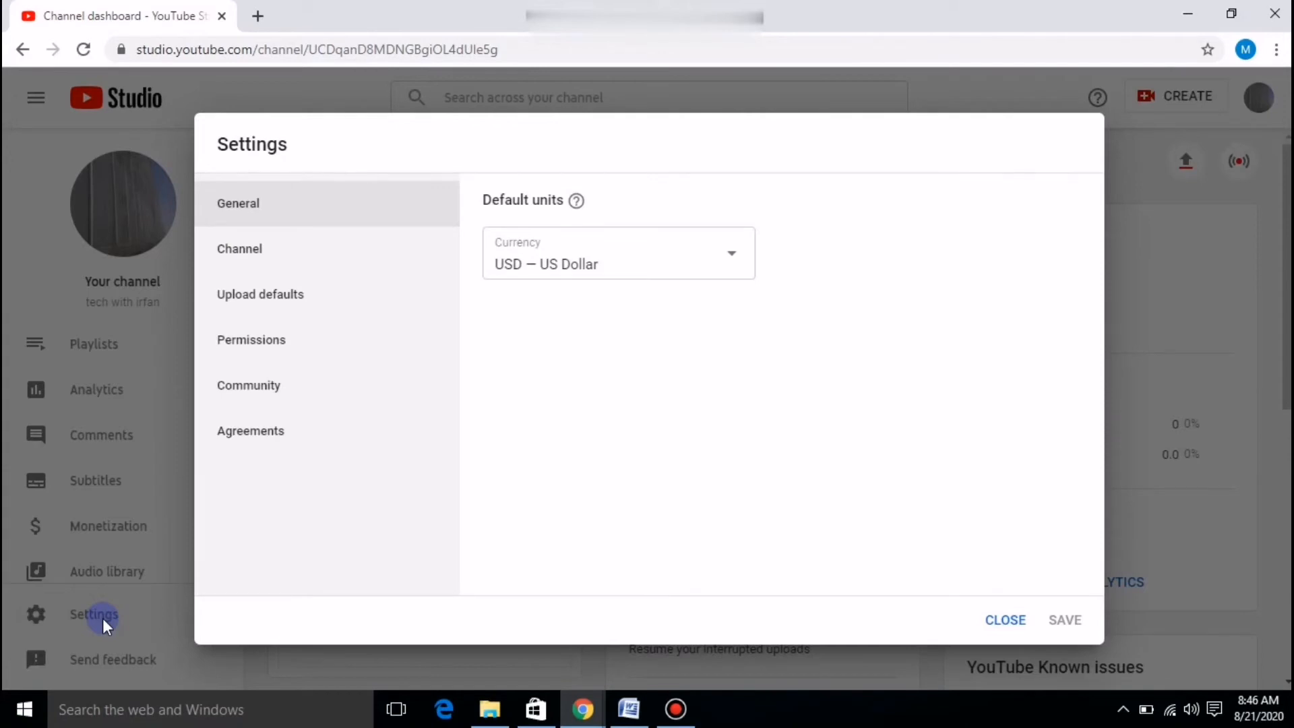
In Channel basic info, add the keyword 'Electronis technology' after tech, with, irfasn and tech with irfan.
{"action": "left_click", "coordinate": [235, 257]}
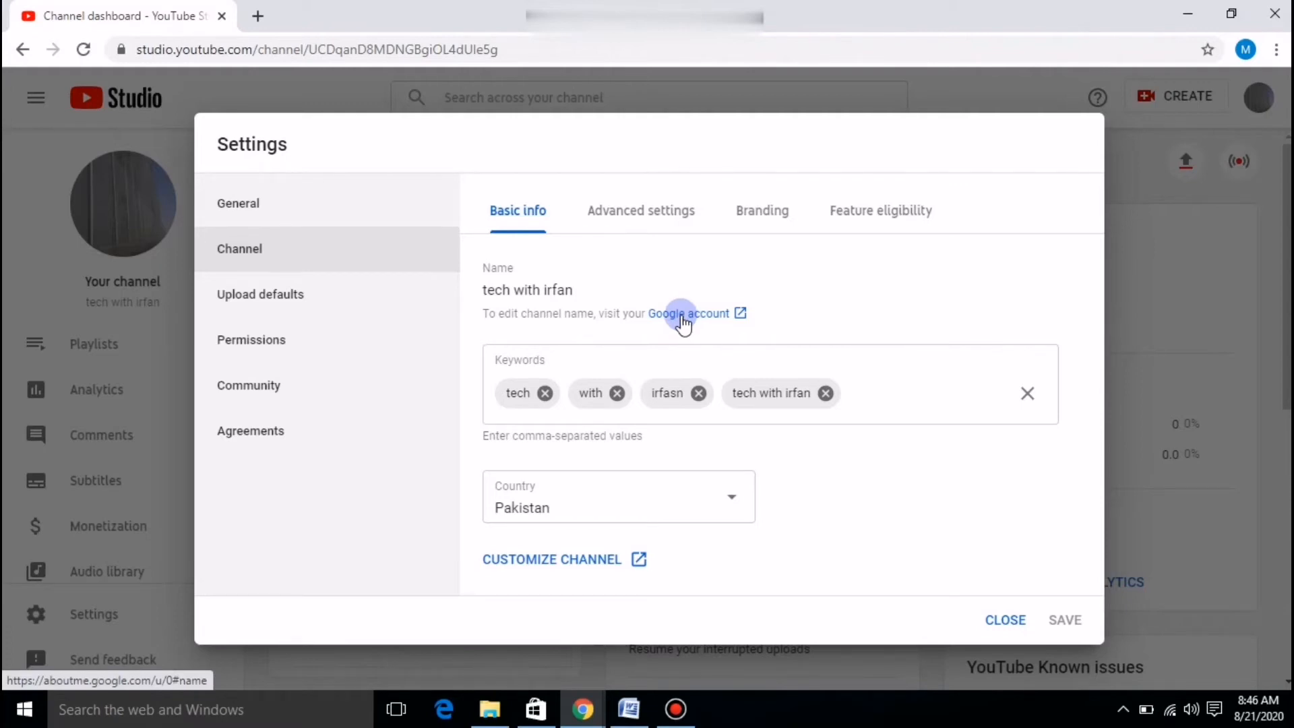
{"action": "left_click", "coordinate": [901, 400]}
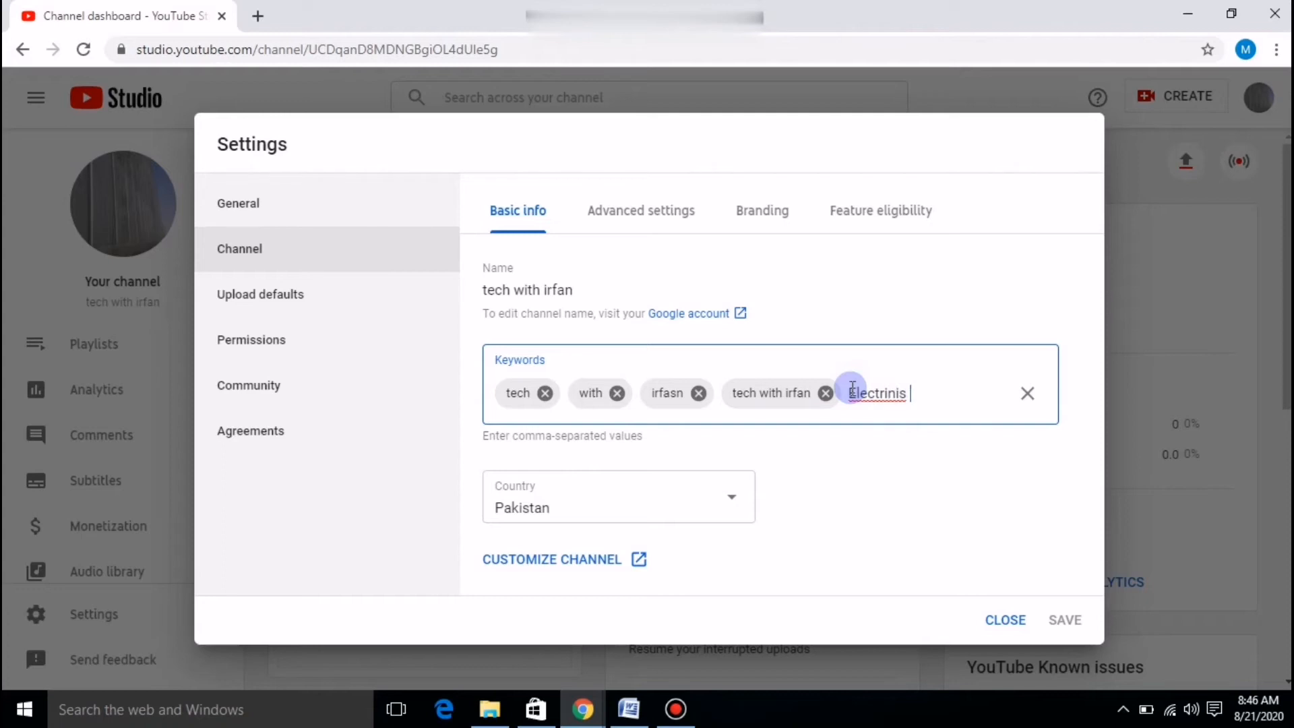
{"action": "key", "text": "BackSpace"}
{"action": "key", "text": "BackSpace"}
{"action": "key", "text": "BackSpace"}
{"action": "key", "text": "BackSpace"}
{"action": "key", "text": "BackSpace"}
{"action": "type", "text": "oni"}
{"action": "type", "text": "s technology"}
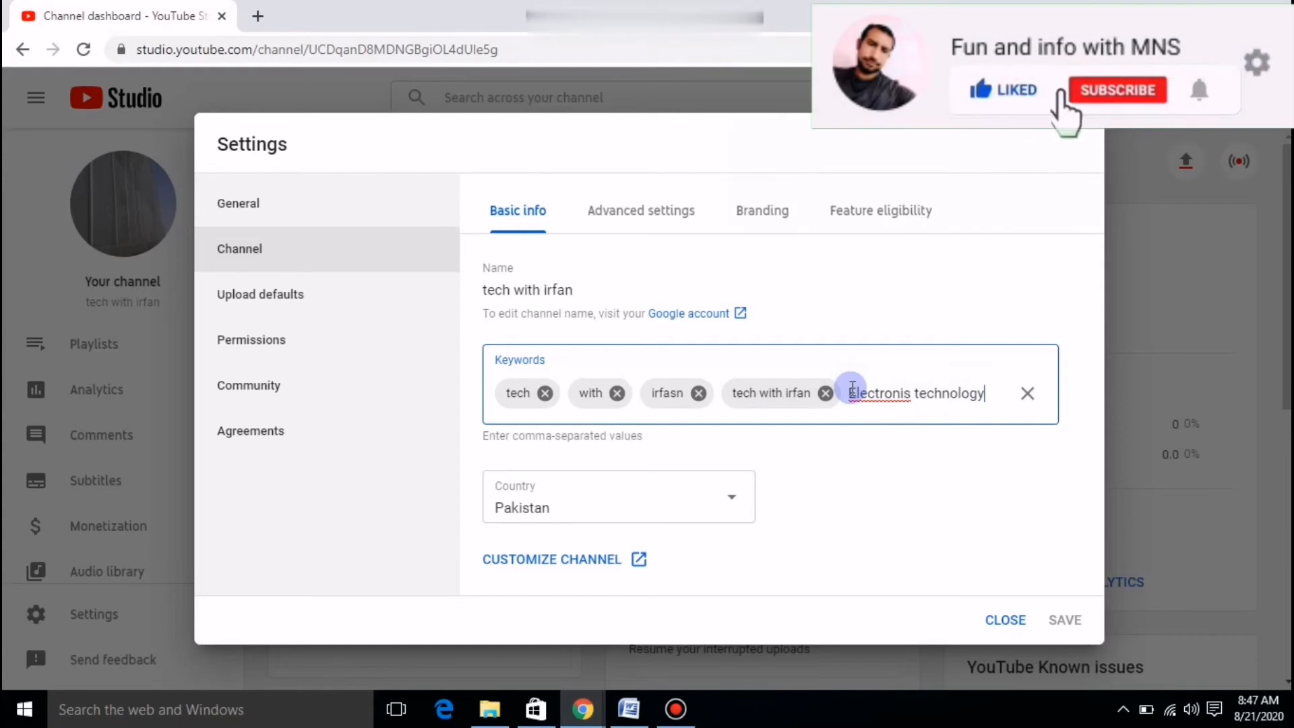
{"action": "key", "text": "Return"}
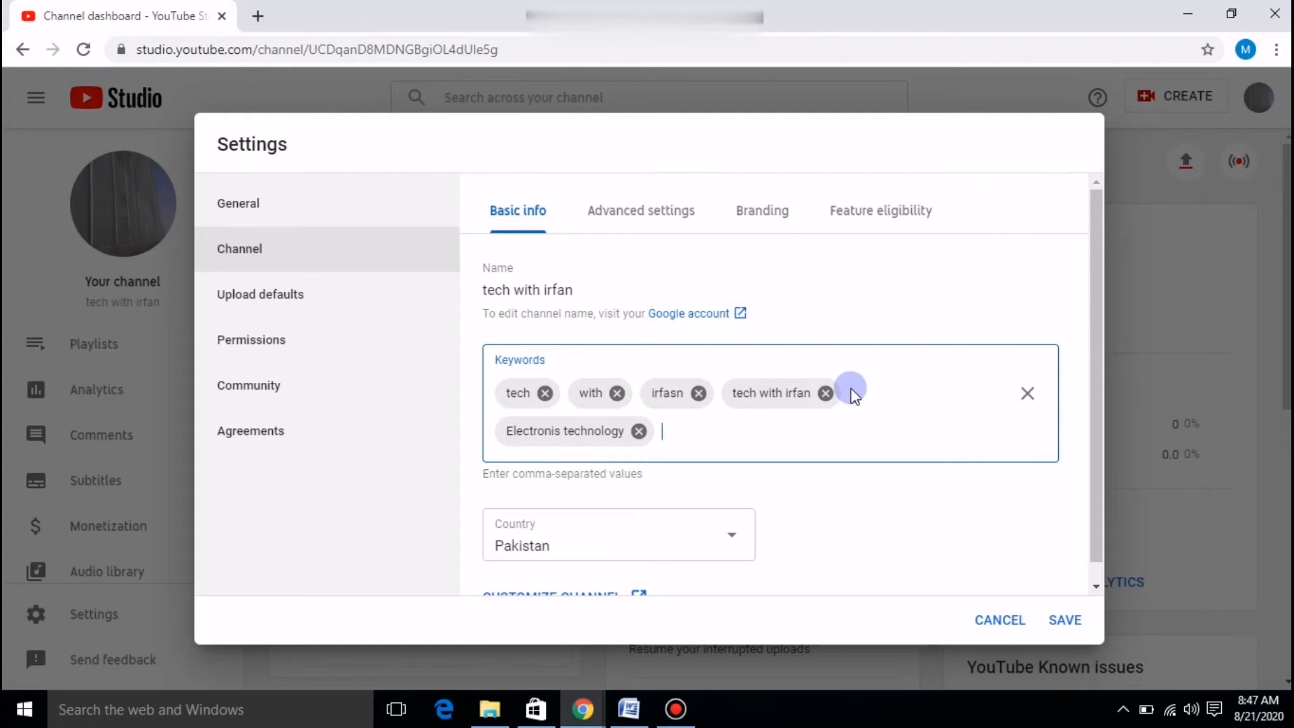
{"action": "left_click", "coordinate": [902, 544]}
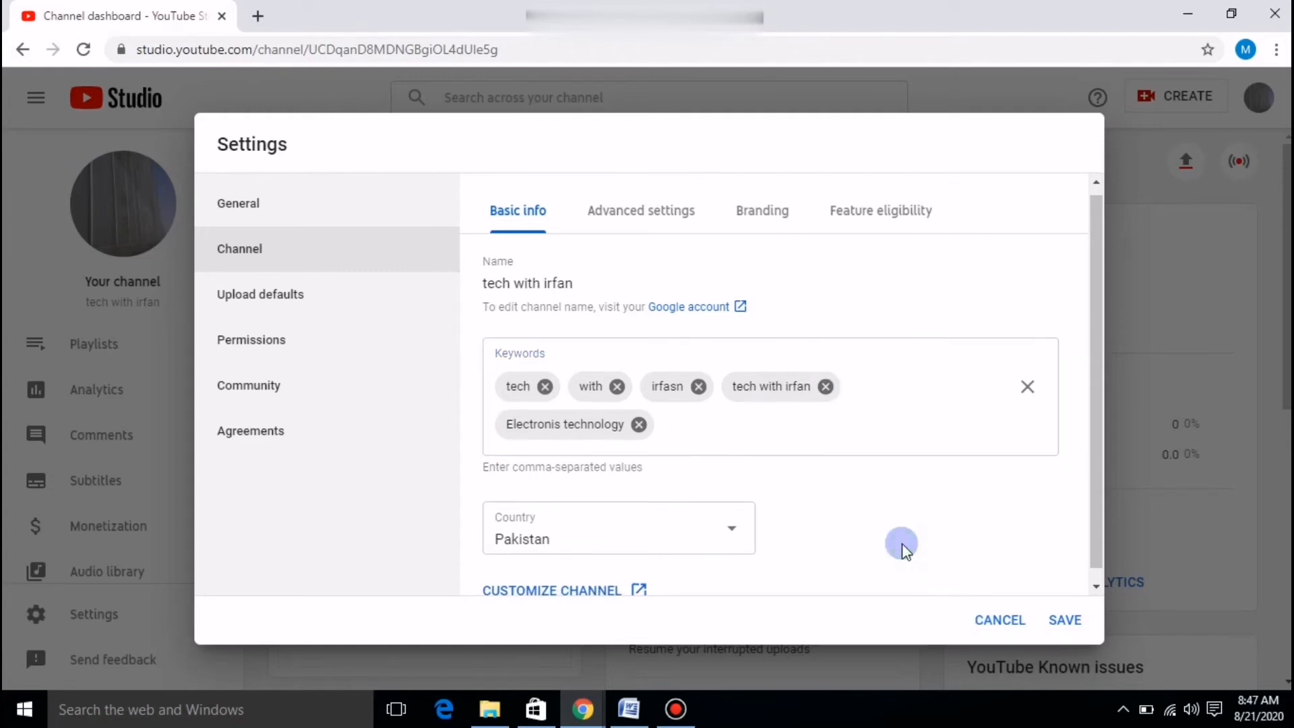
{"action": "scroll", "coordinate": [879, 553], "scroll_direction": "down", "scroll_amount": 1}
{"action": "left_click", "coordinate": [733, 517]}
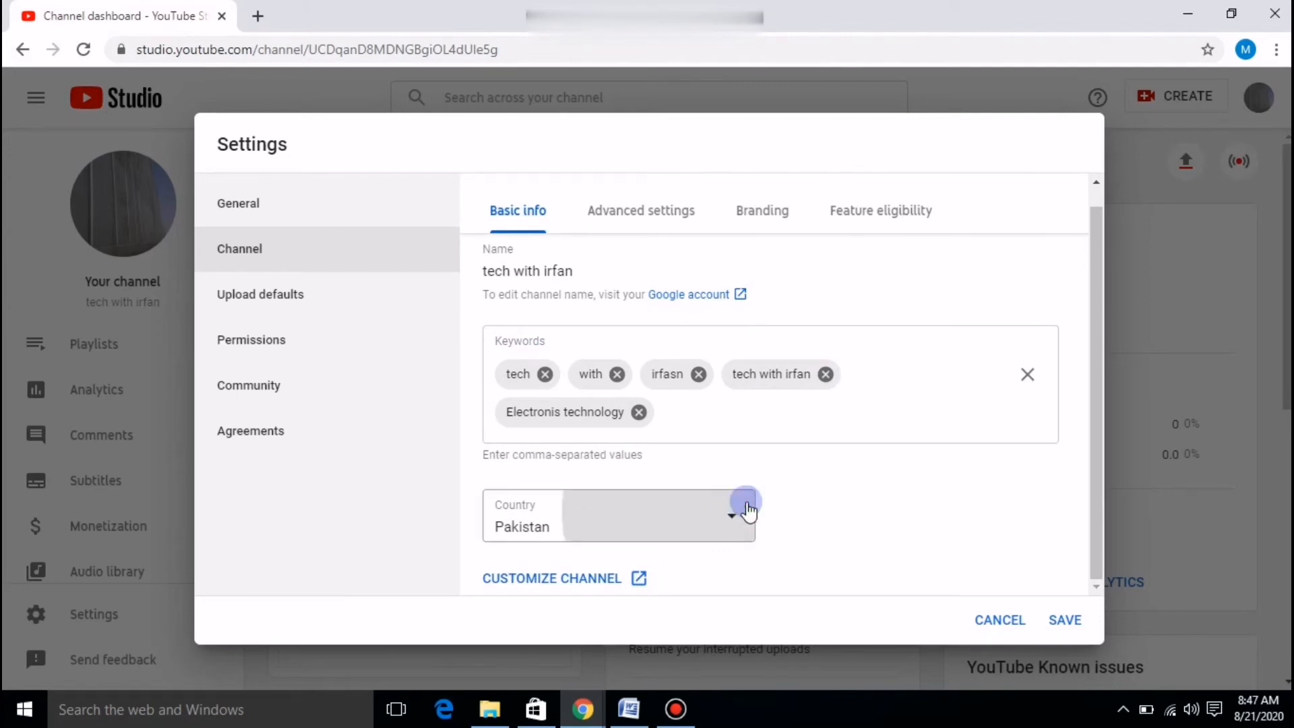
{"action": "left_click", "coordinate": [731, 519]}
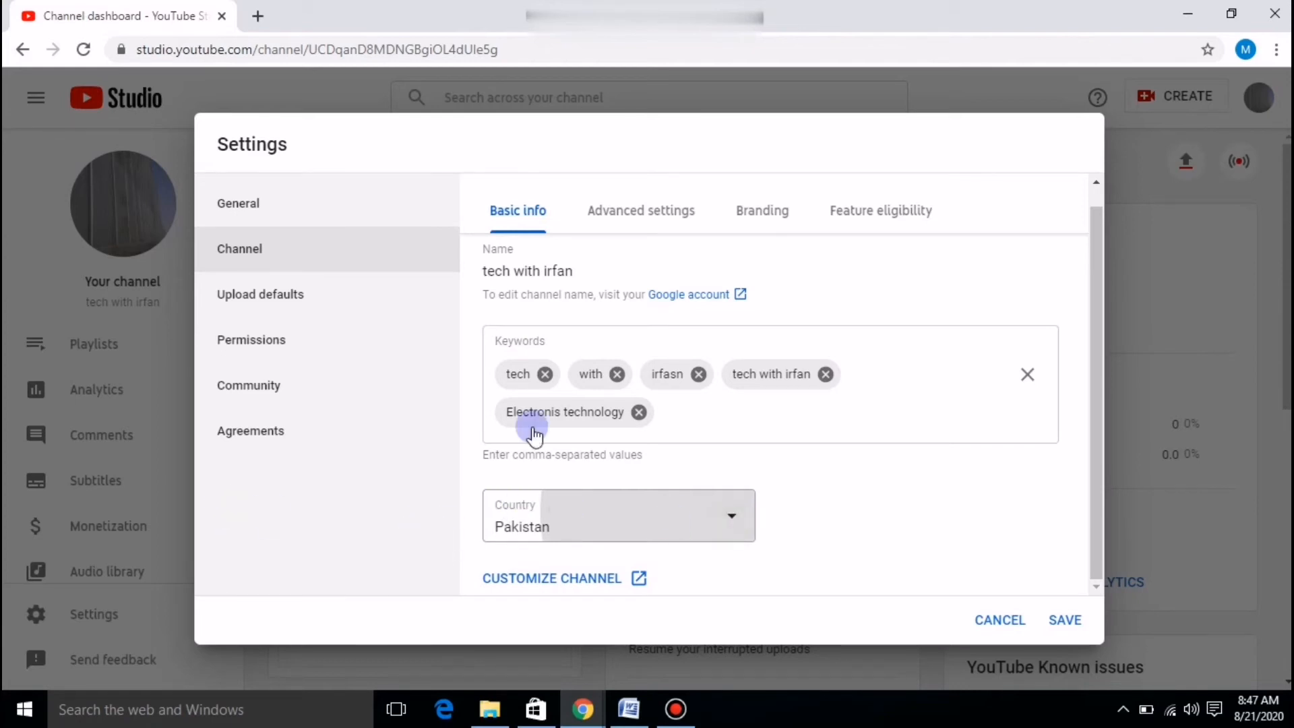
{"action": "left_click", "coordinate": [763, 611]}
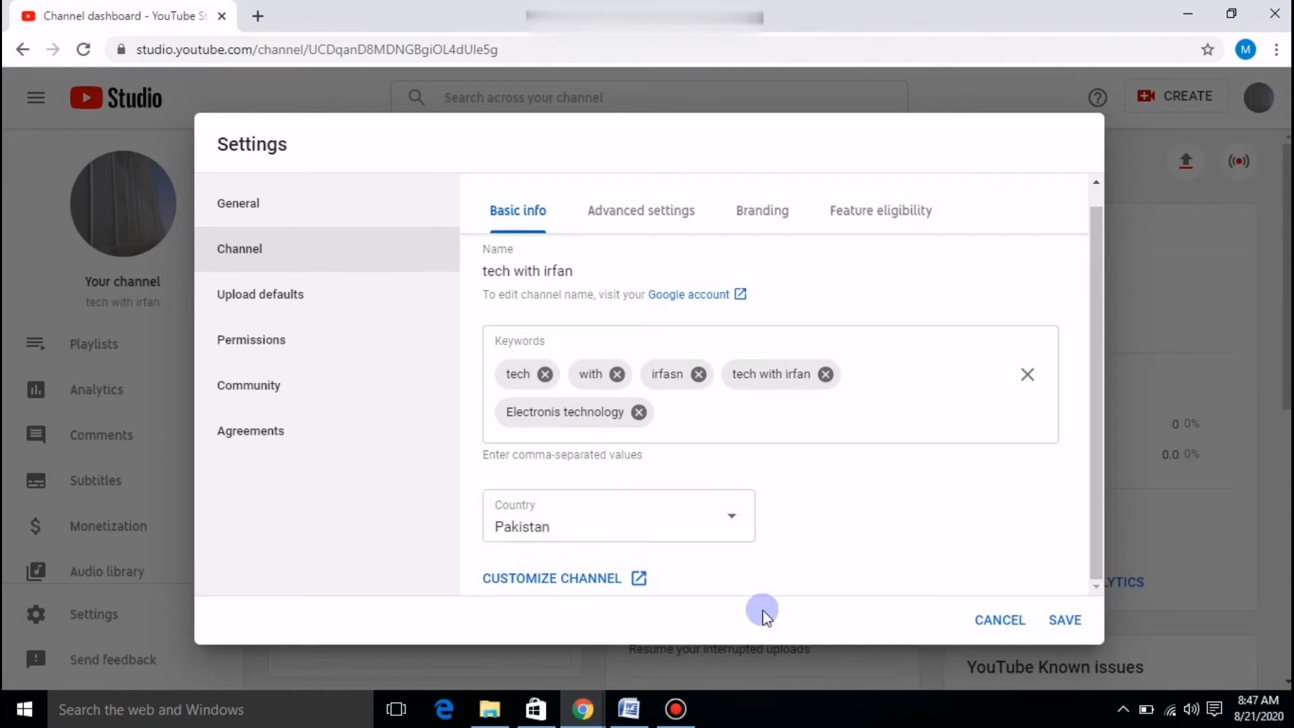
{"action": "left_click", "coordinate": [732, 524]}
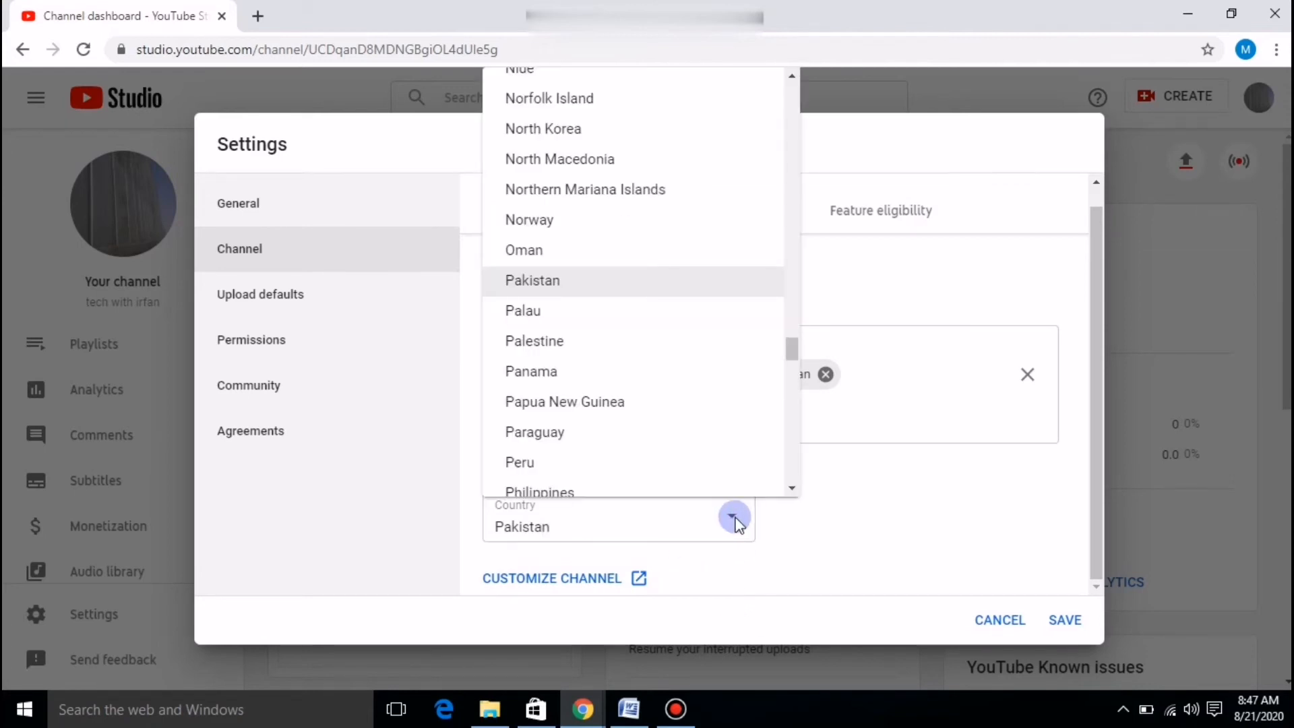
{"action": "left_click", "coordinate": [548, 279]}
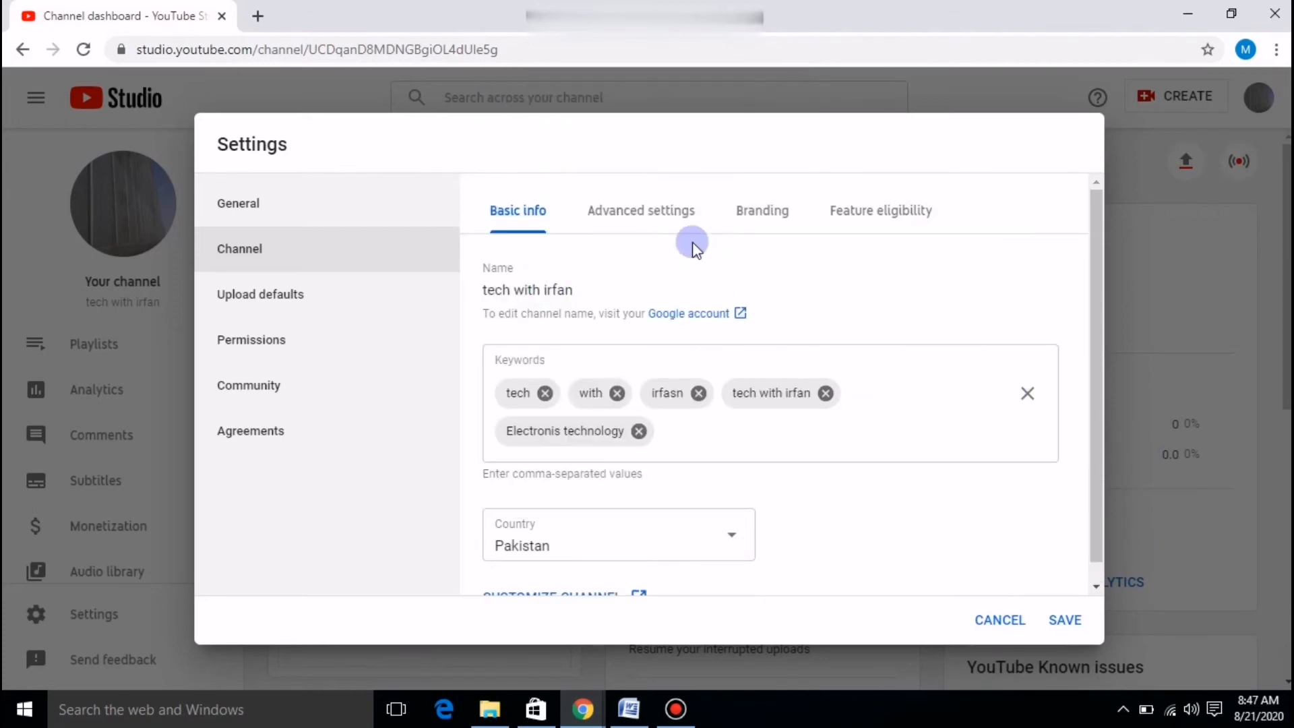
On the channel's Advanced settings, leave 'Display the number of people subscribed' unchecked.
{"action": "left_click", "coordinate": [653, 210]}
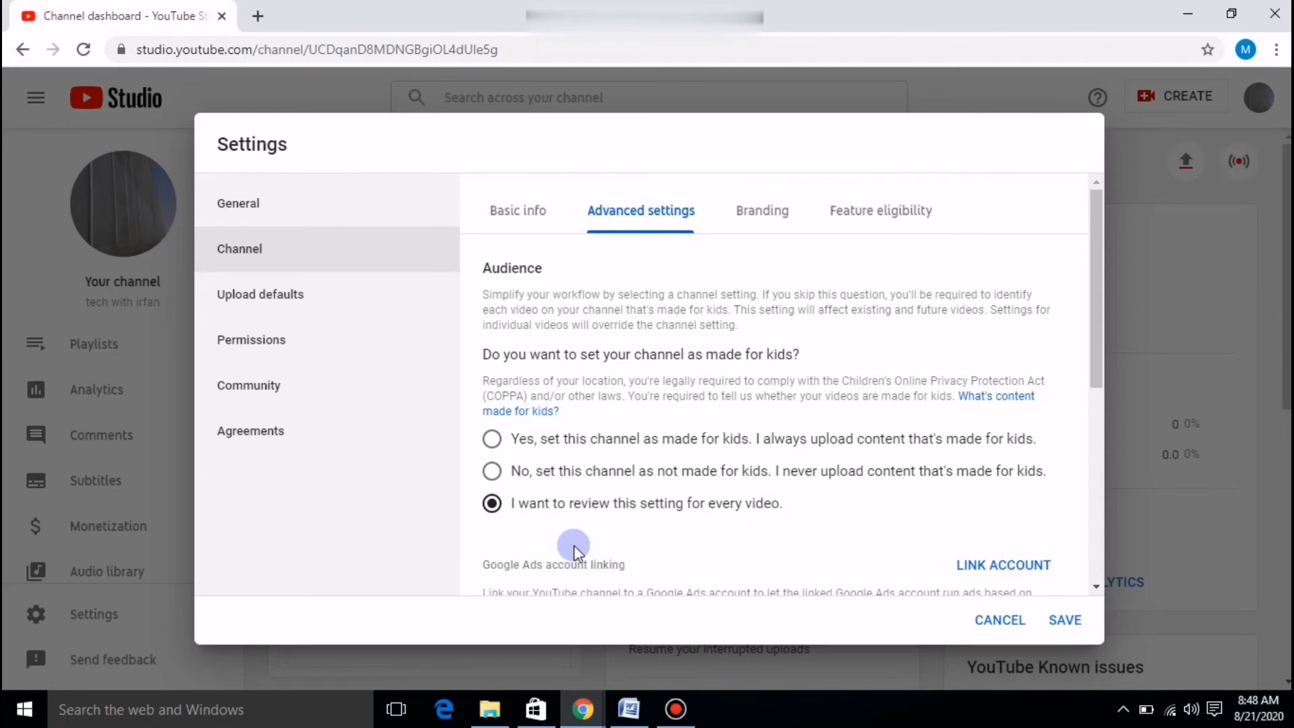
{"action": "scroll", "coordinate": [561, 547], "scroll_direction": "down", "scroll_amount": 1}
{"action": "scroll", "coordinate": [561, 547], "scroll_direction": "down", "scroll_amount": 4}
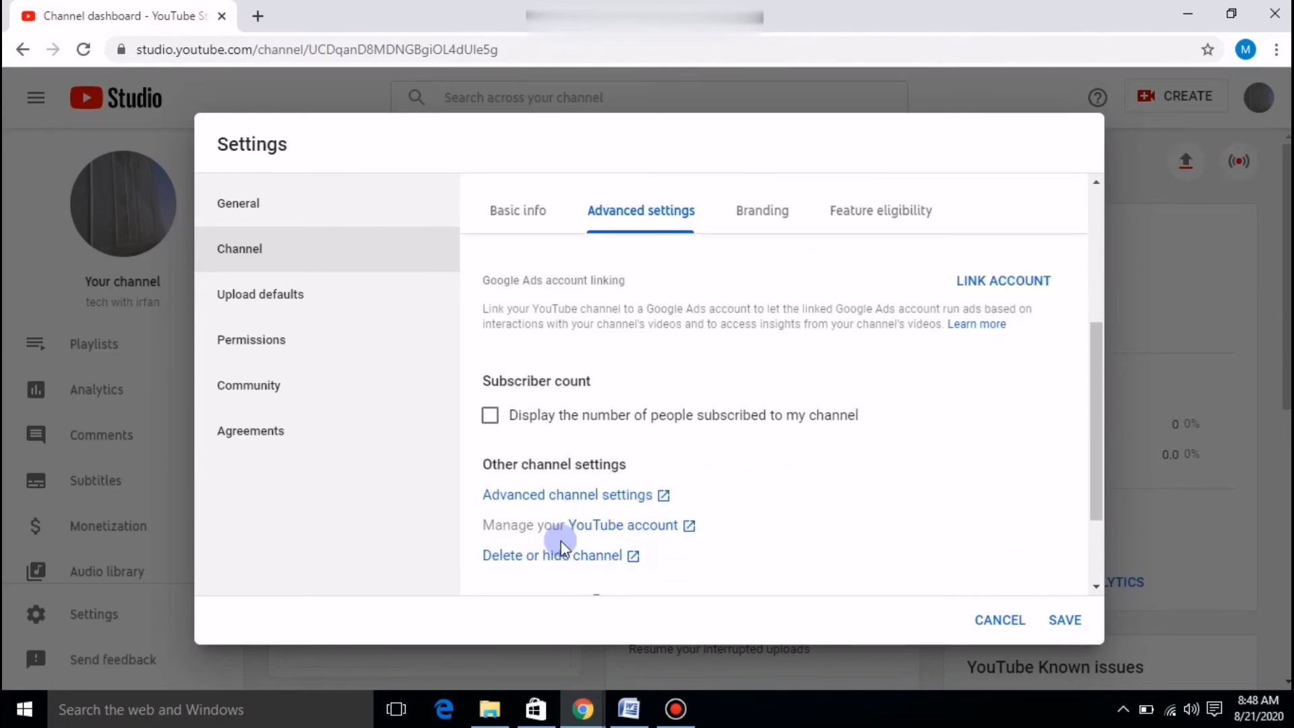
{"action": "scroll", "coordinate": [559, 544], "scroll_direction": "up", "scroll_amount": 2}
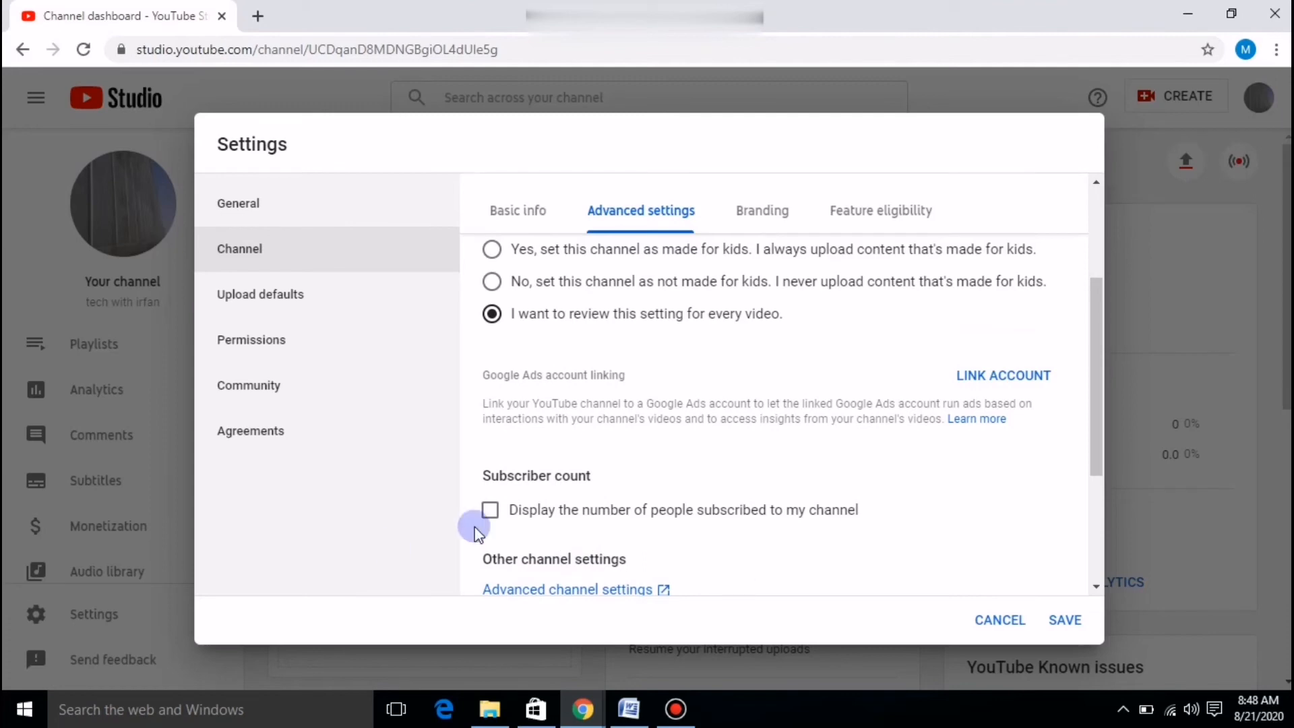
{"action": "left_click", "coordinate": [490, 510]}
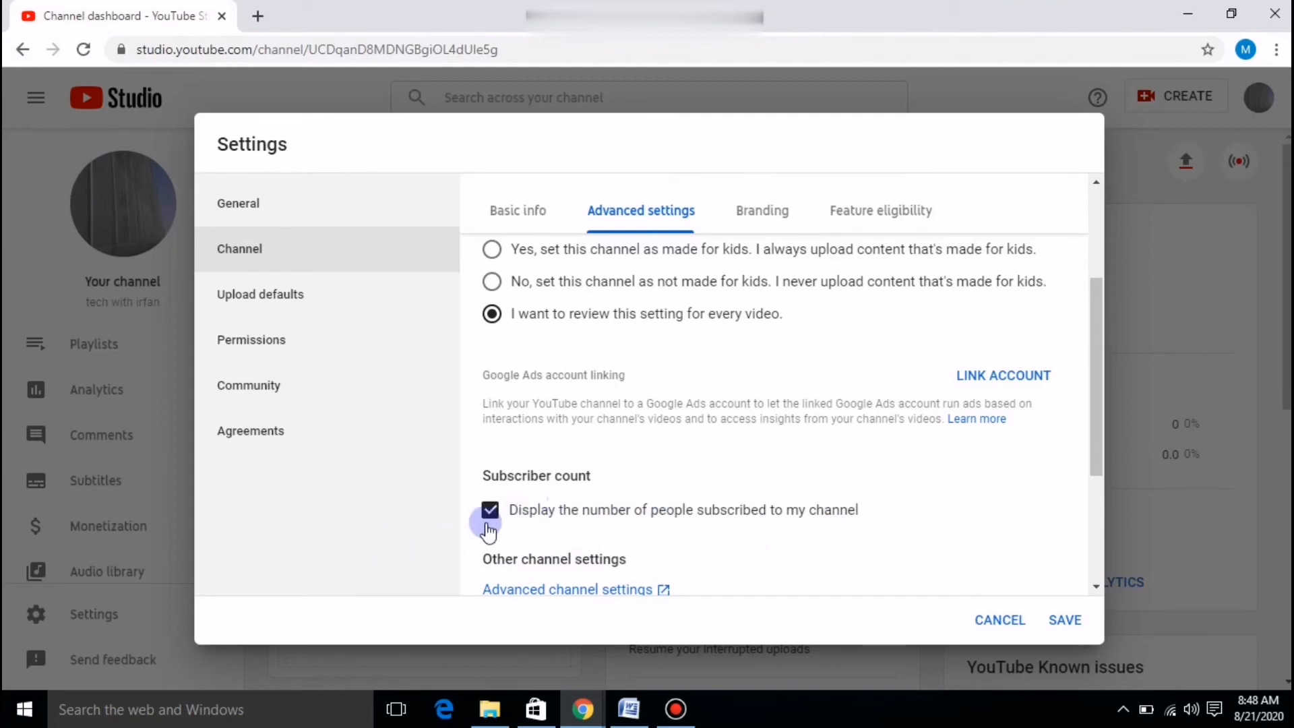
{"action": "left_click_drag", "start_coordinate": [493, 516], "coordinate": [492, 529]}
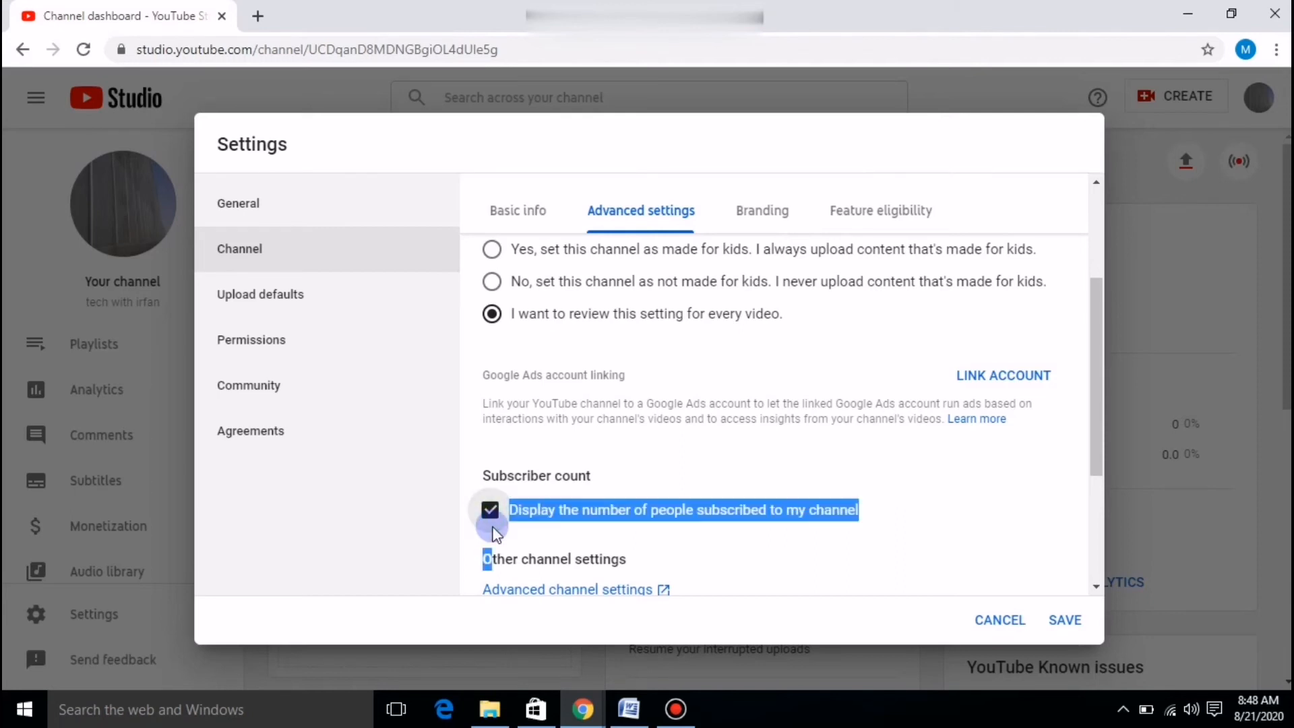
{"action": "left_click", "coordinate": [492, 515]}
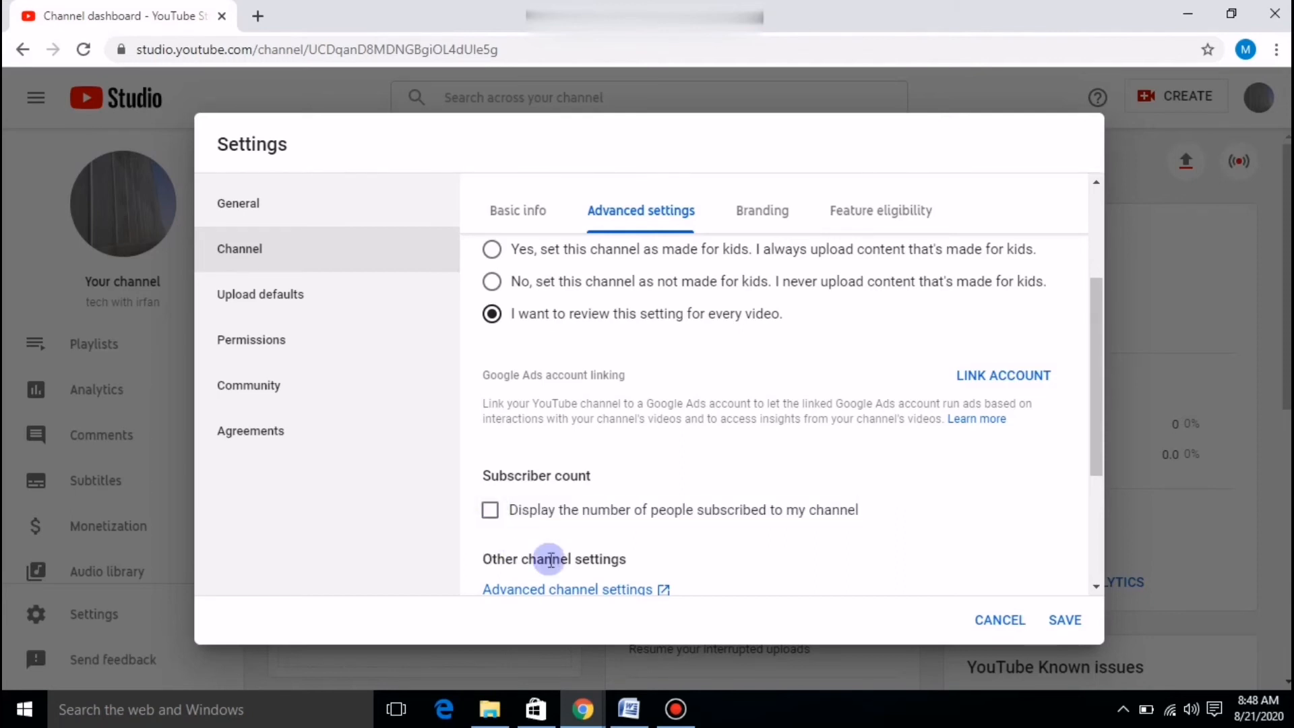
{"action": "scroll", "coordinate": [549, 560], "scroll_direction": "down", "scroll_amount": 3}
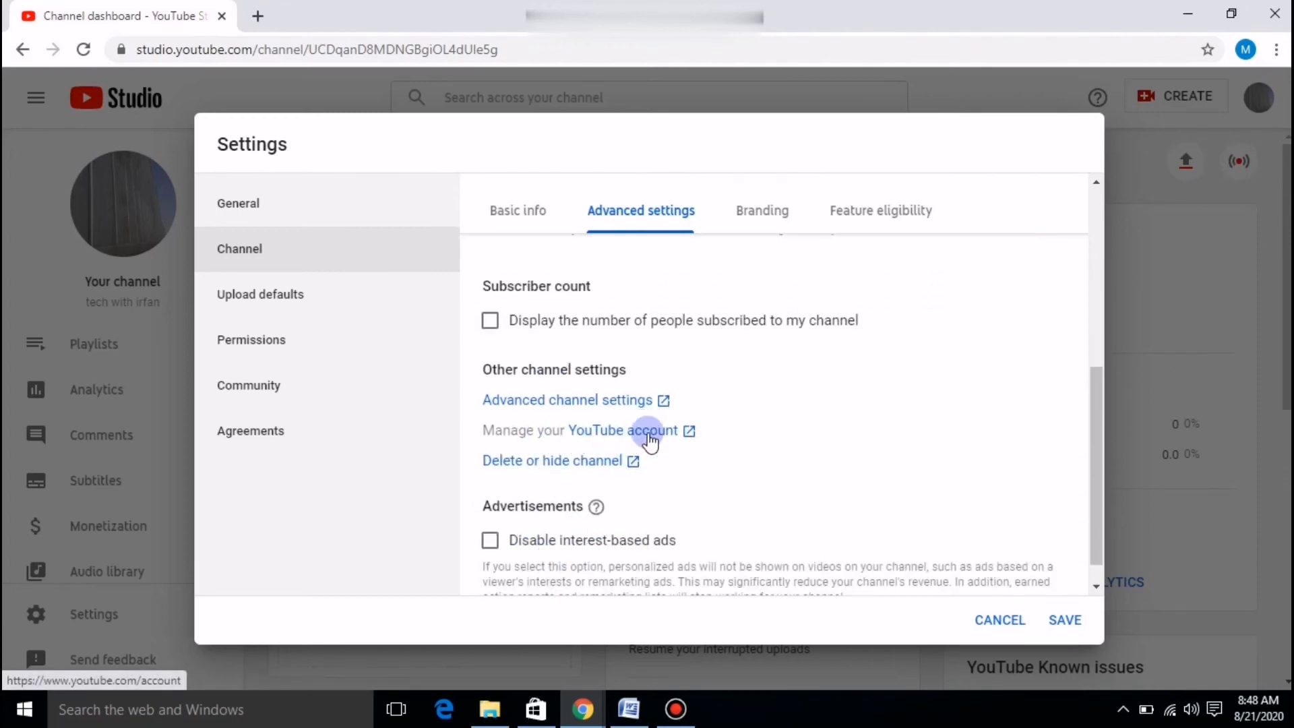
Open the YouTube account settings in a new tab and go to 'Channel status and features'.
{"action": "left_click", "coordinate": [644, 435]}
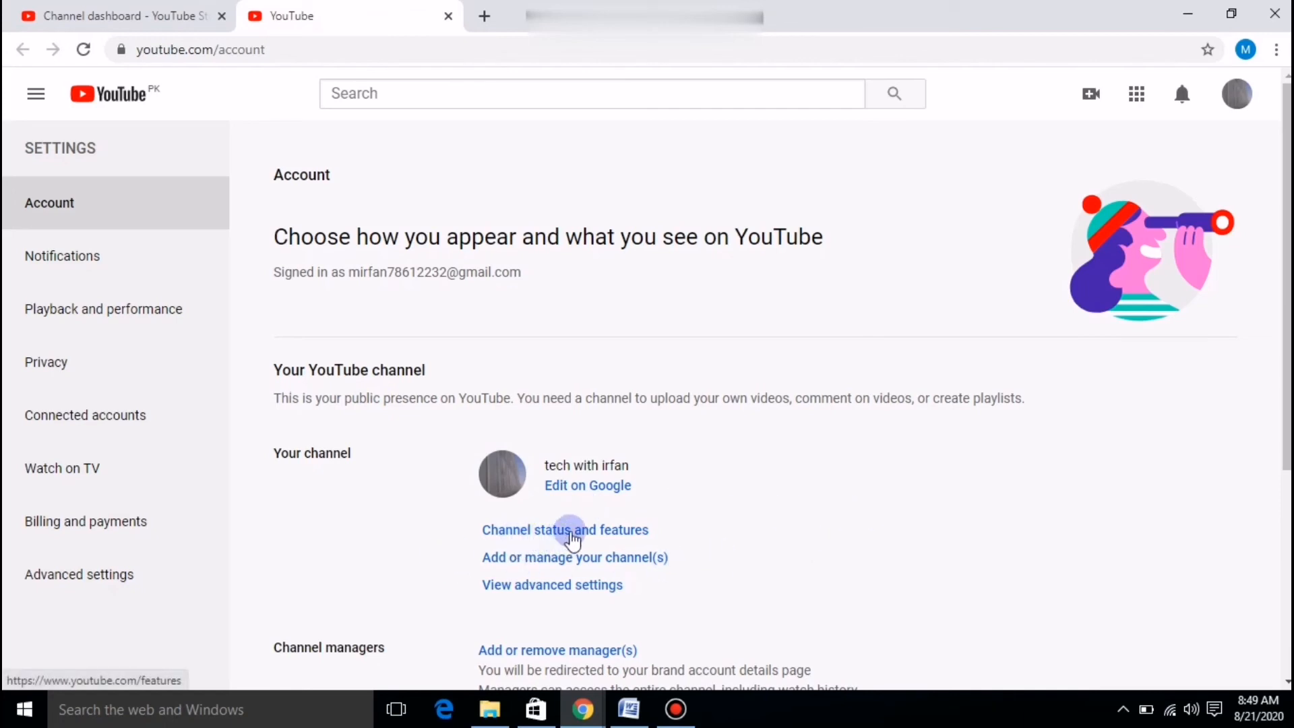
{"action": "left_click", "coordinate": [571, 538]}
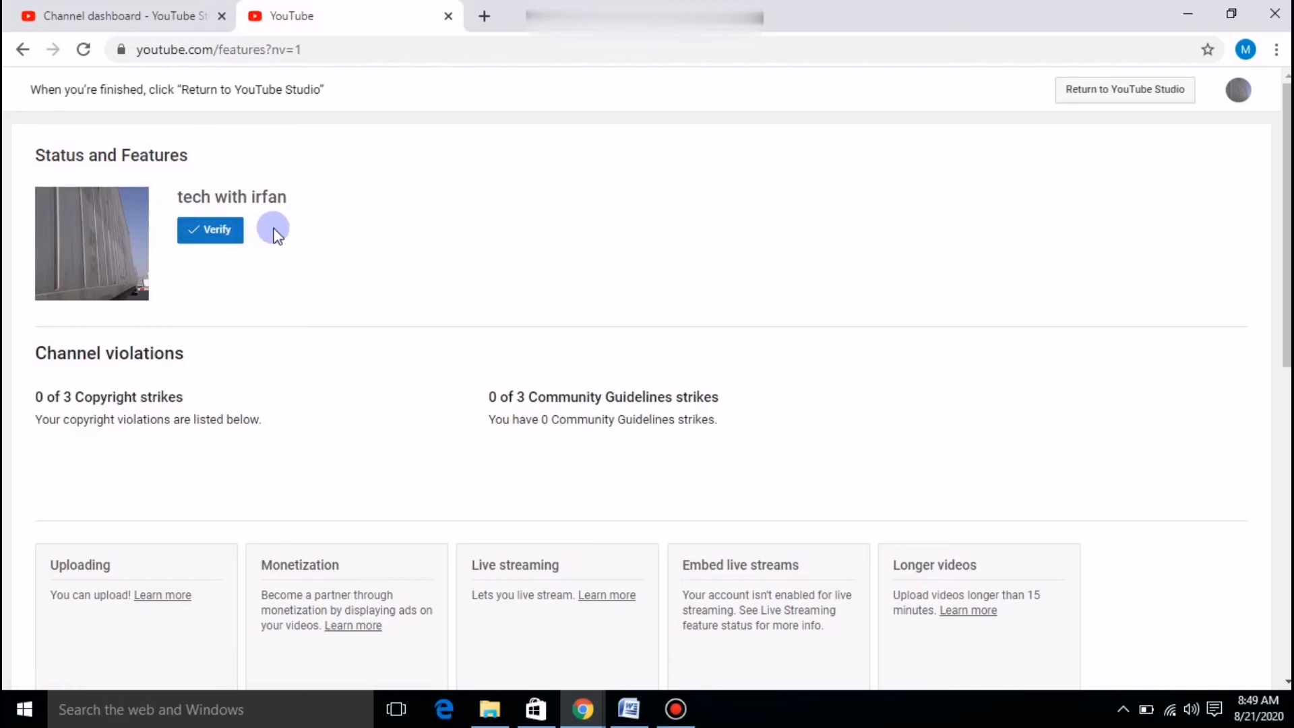
Start channel verification to reach the phone verification page with Pakistan selected.
{"action": "left_click", "coordinate": [240, 233]}
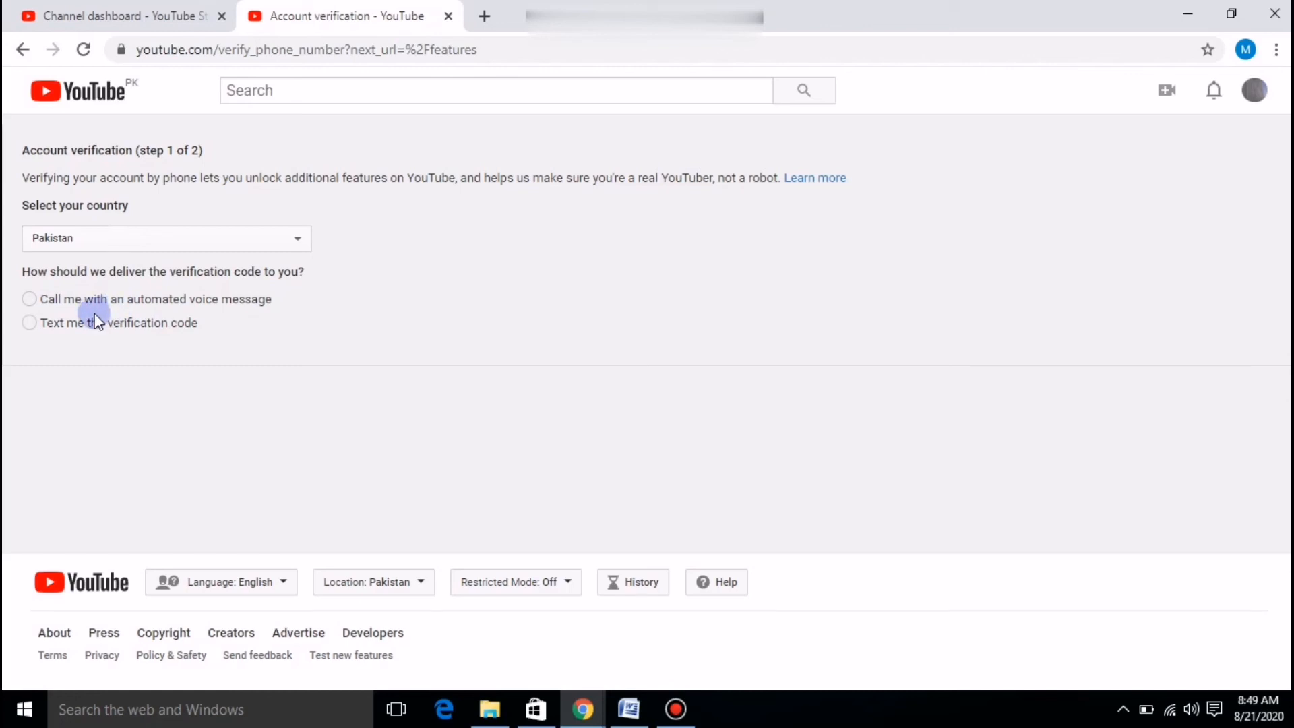
Choose to get the verification code by text, enter the account's phone number, then close Chrome and stop recording.
{"action": "left_click", "coordinate": [30, 332]}
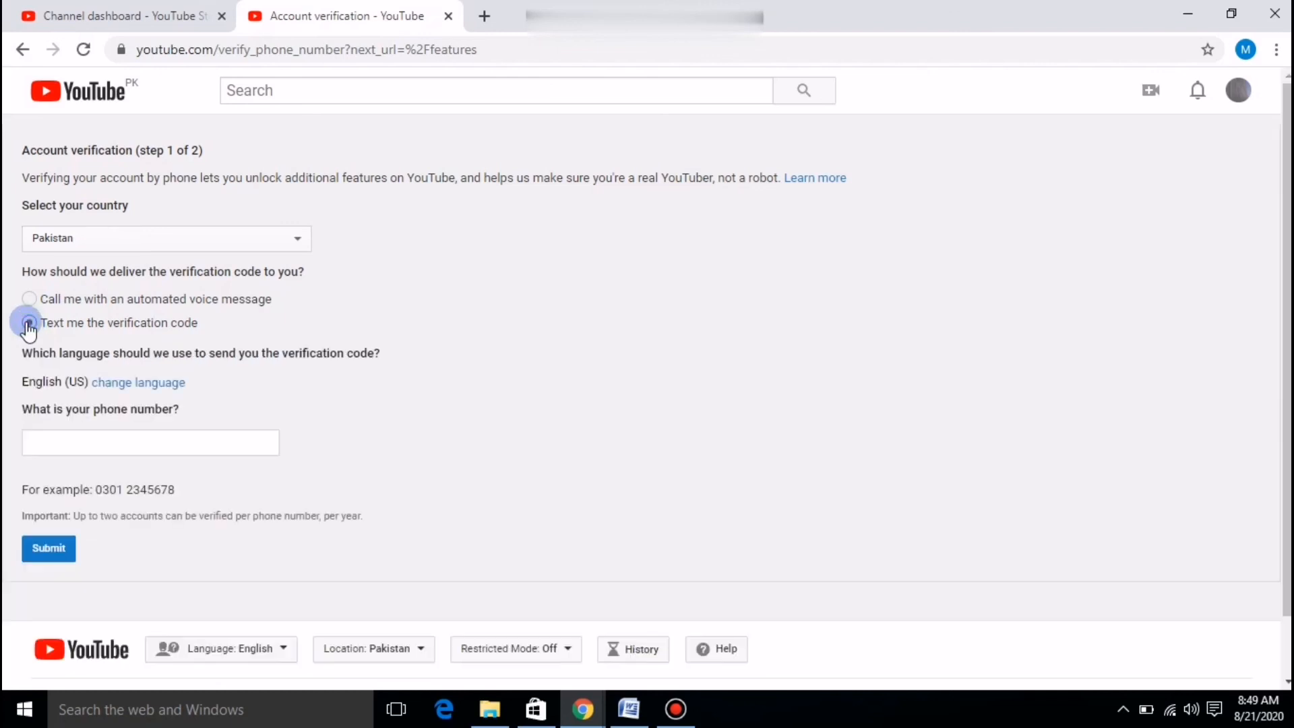
{"action": "left_click", "coordinate": [145, 445]}
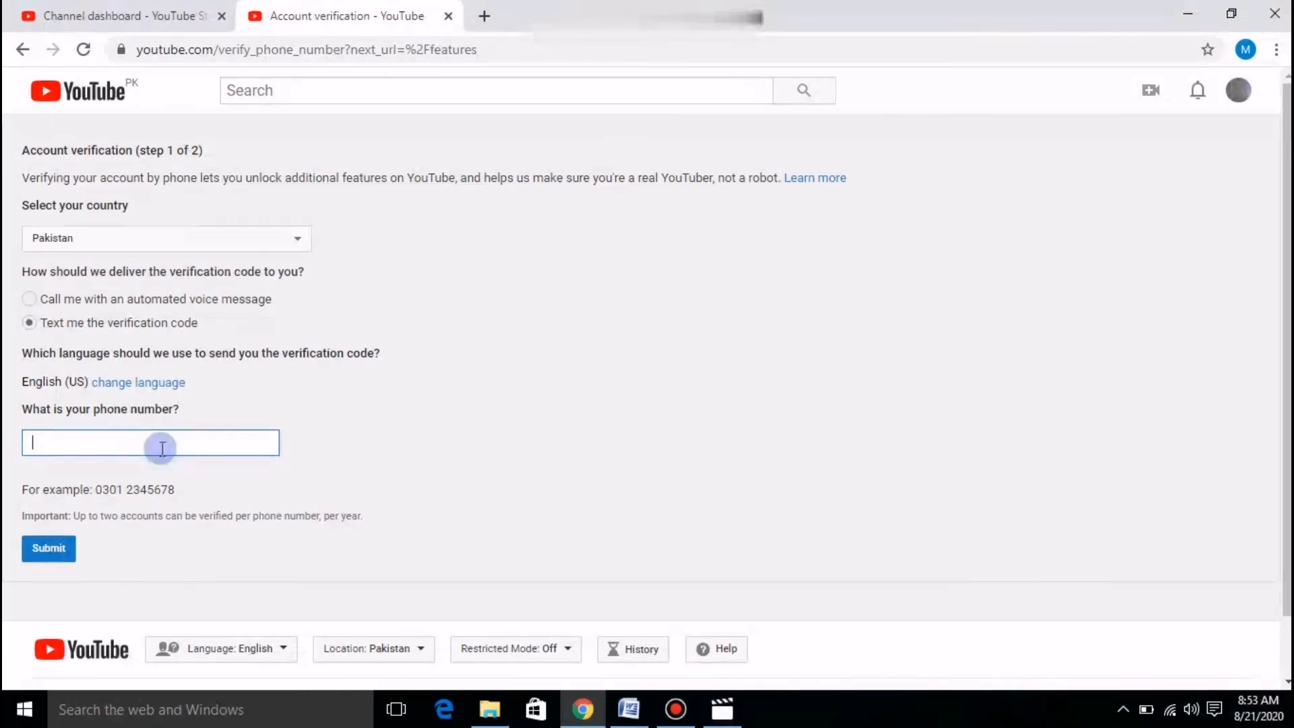
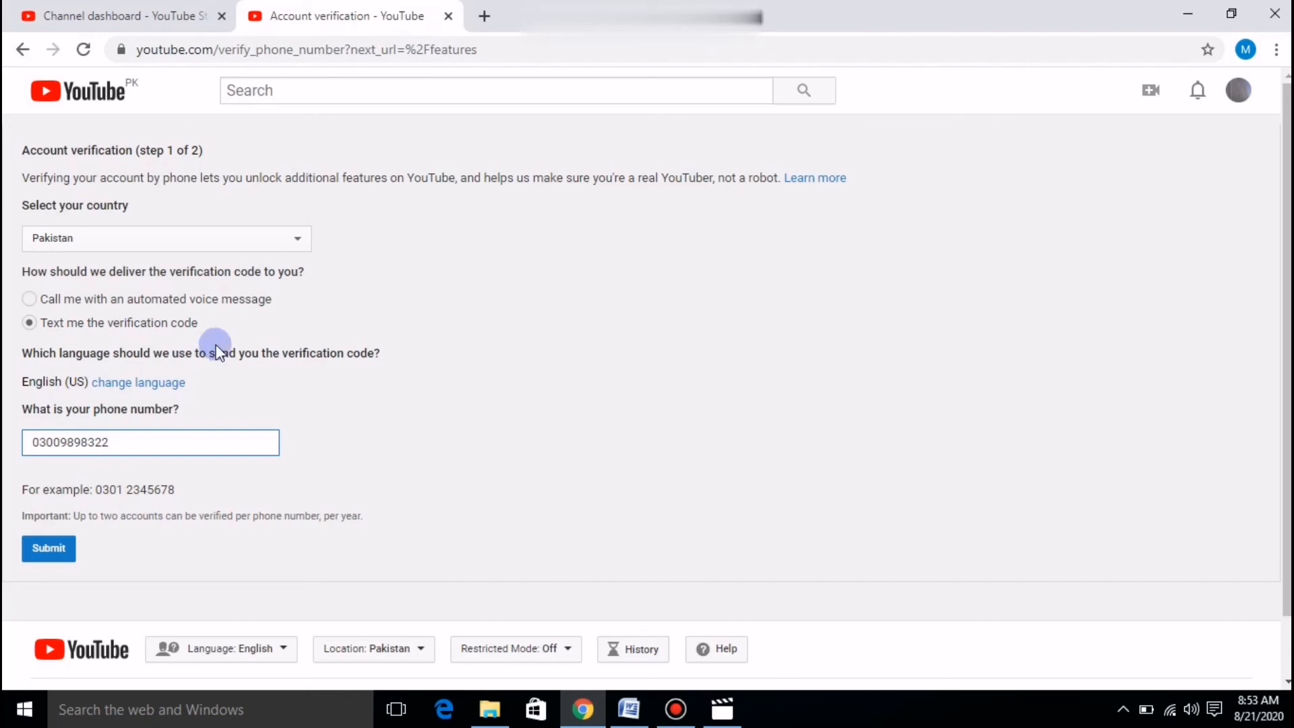
{"action": "left_click", "coordinate": [1275, 14]}
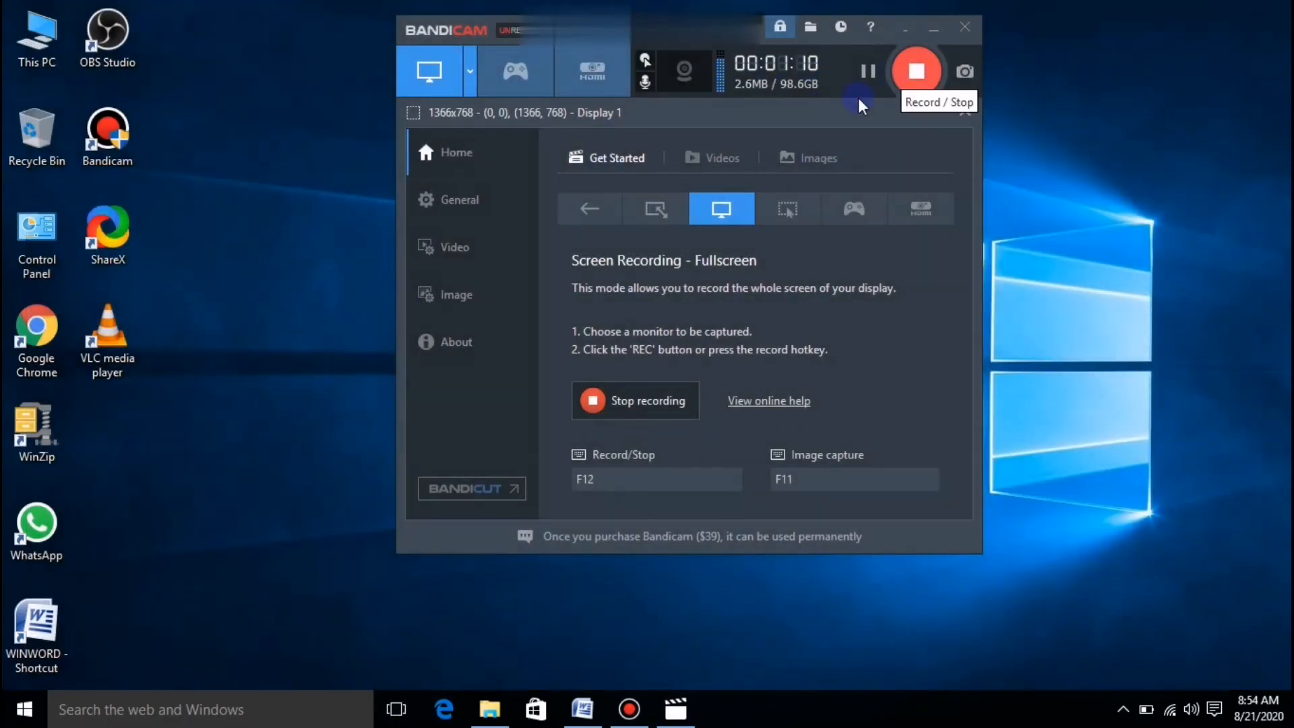
{"action": "left_click", "coordinate": [909, 70]}
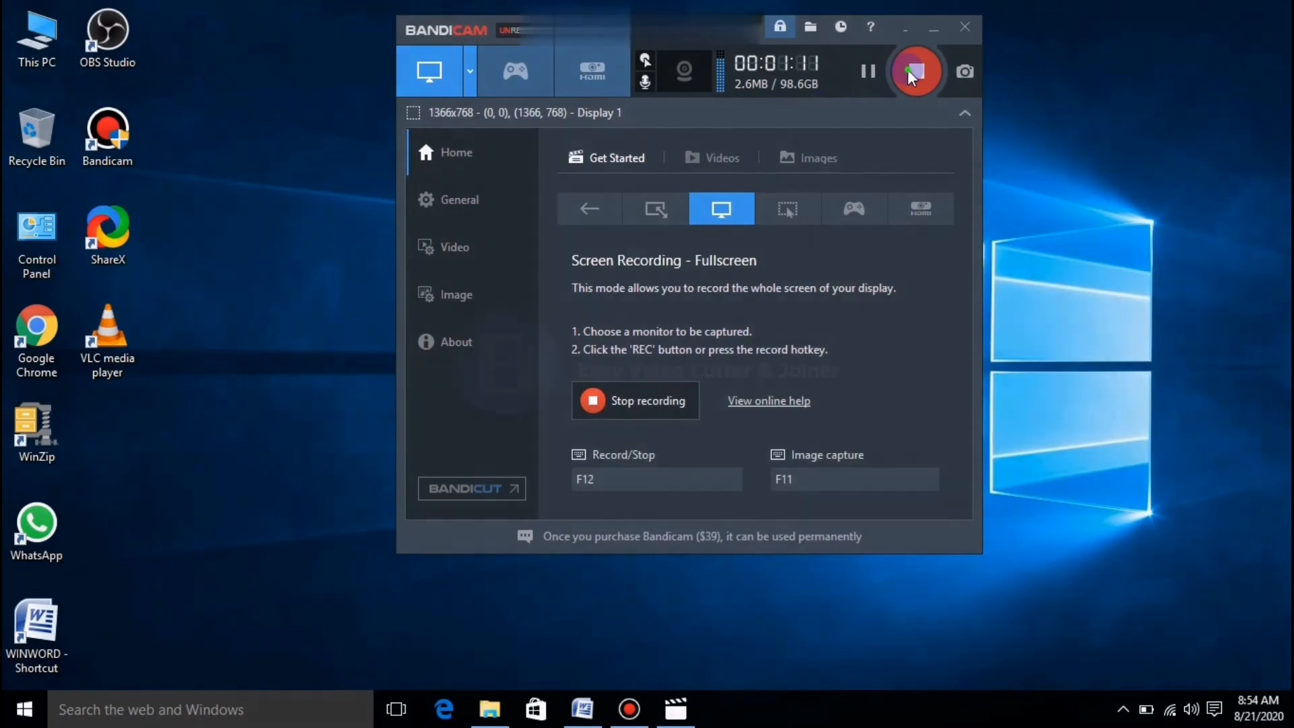